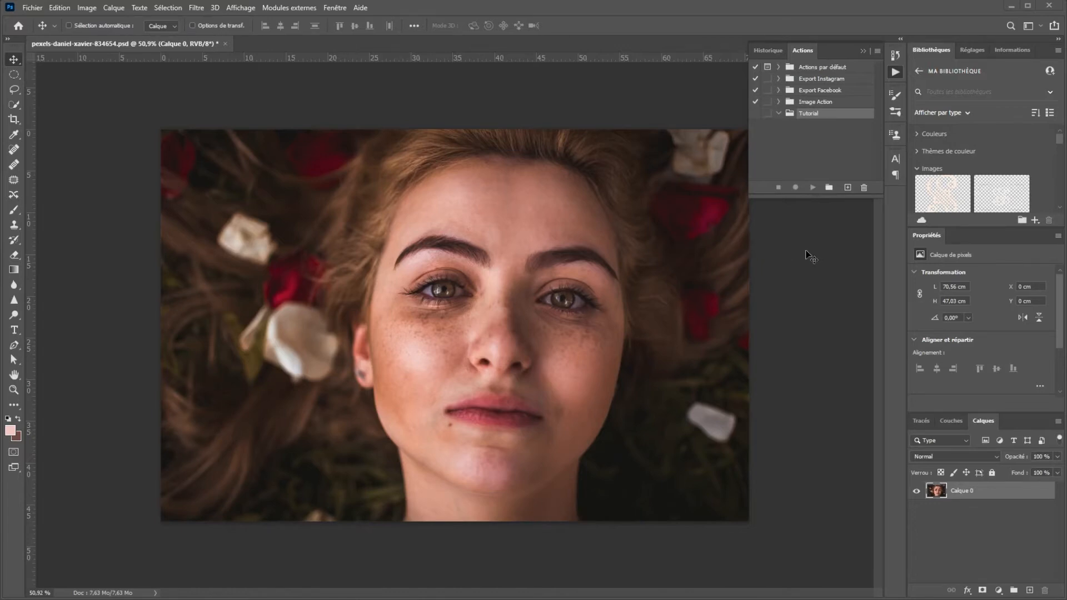
Create a new action named Peau in the Tutorial set and start recording it
{"action": "left_click", "coordinate": [847, 187]}
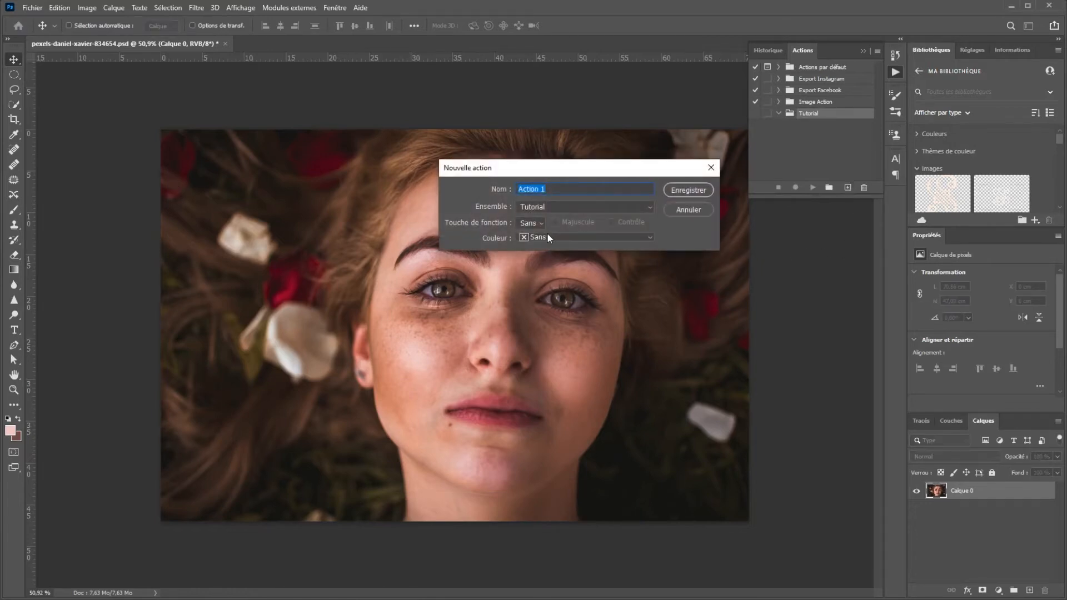
{"action": "type", "text": "Peau"}
{"action": "key", "text": "Return"}
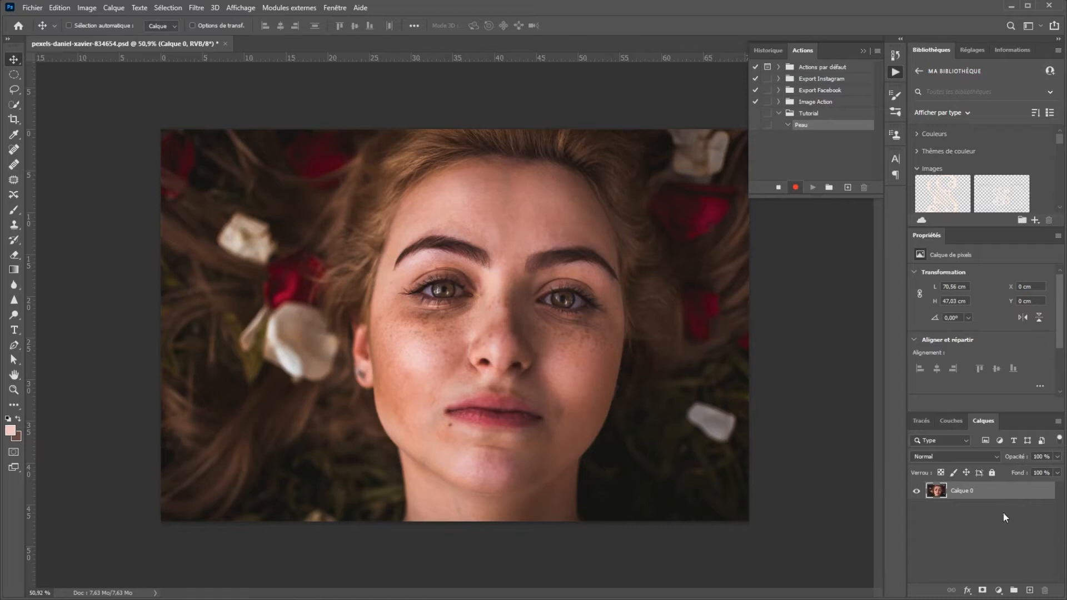
Duplicate Calque 0, invert the copy's colours and set its blend mode to Lumière vive
{"action": "left_click_drag", "start_coordinate": [992, 494], "coordinate": [1029, 590]}
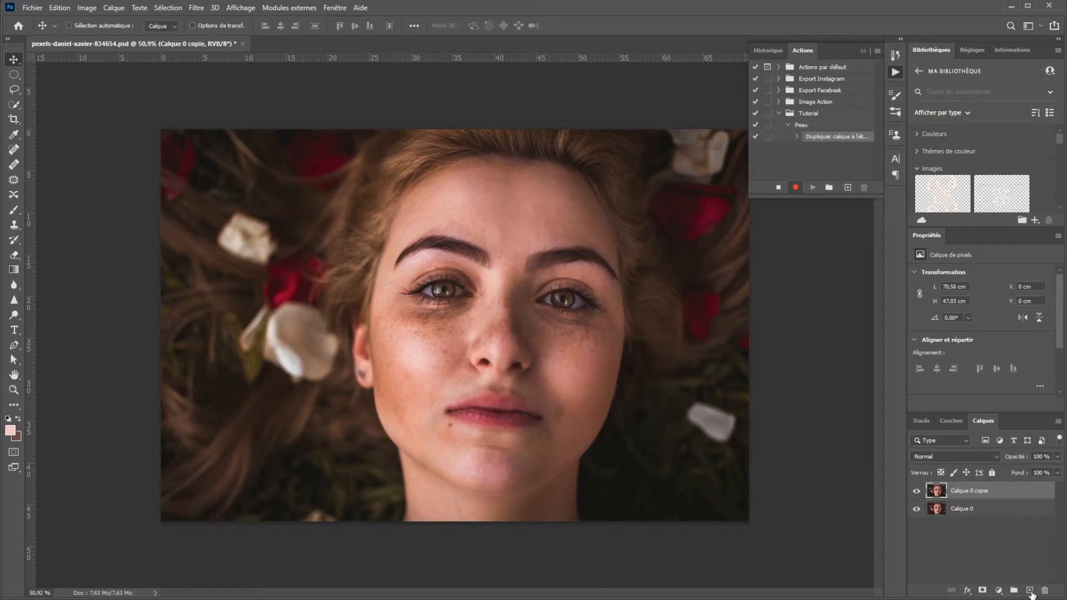
{"action": "key", "text": "ctrl+i"}
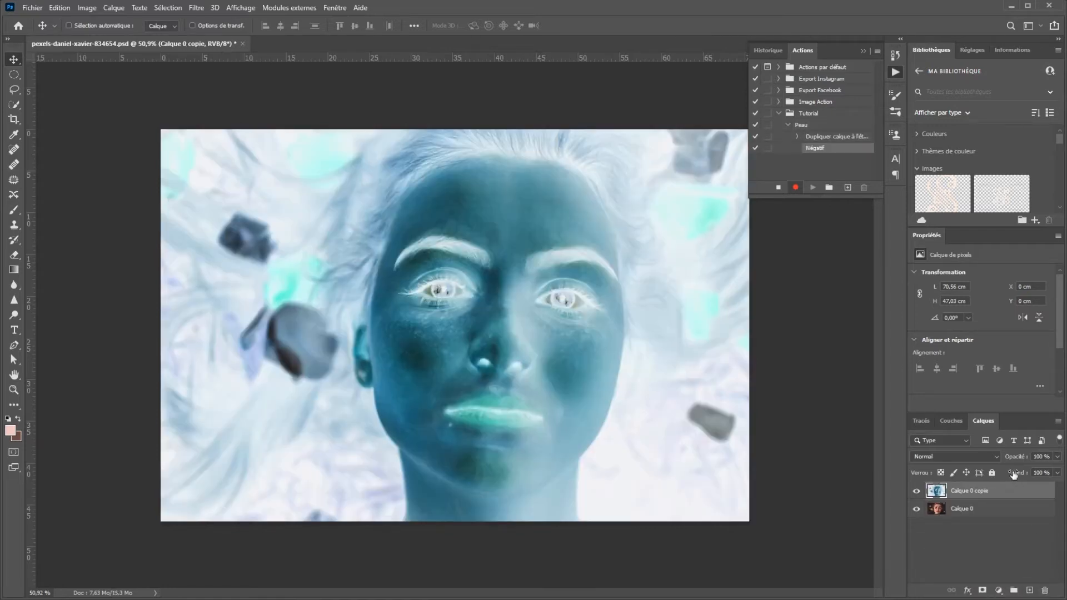
{"action": "left_click", "coordinate": [959, 456]}
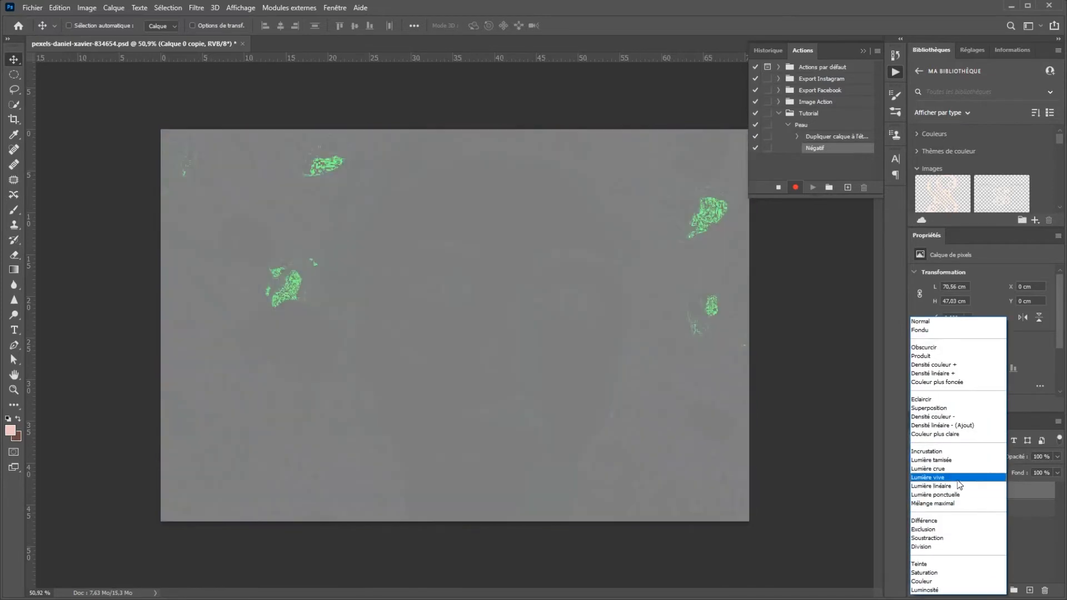
{"action": "left_click", "coordinate": [959, 478]}
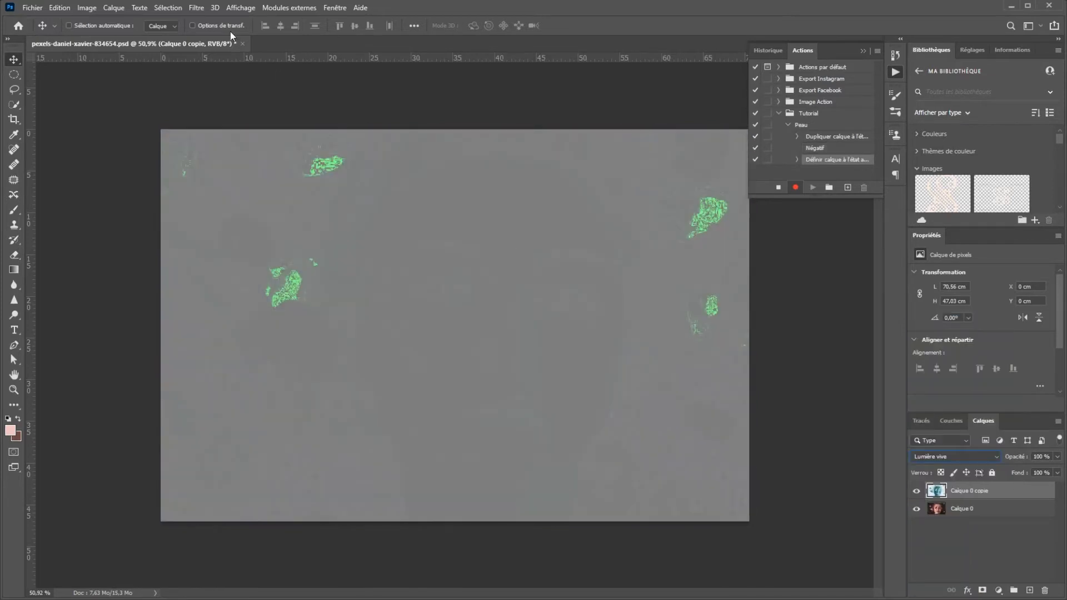
Apply the Passe-haut filter to the inverted copy with a radius of 16 pixels
{"action": "left_click", "coordinate": [199, 9]}
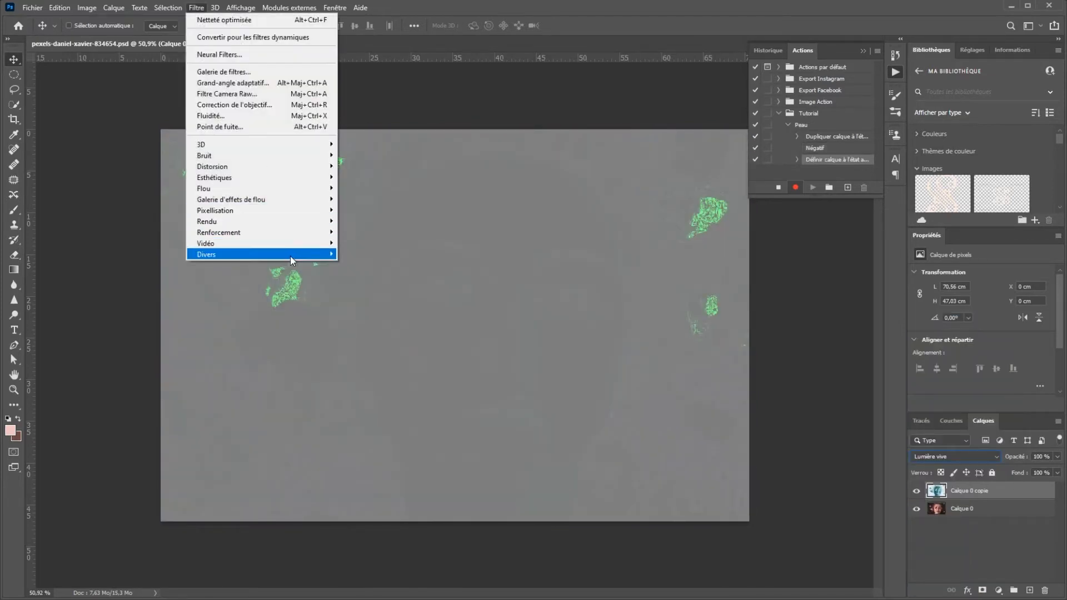
{"action": "mouse_move", "coordinate": [290, 255]}
{"action": "left_click", "coordinate": [365, 287]}
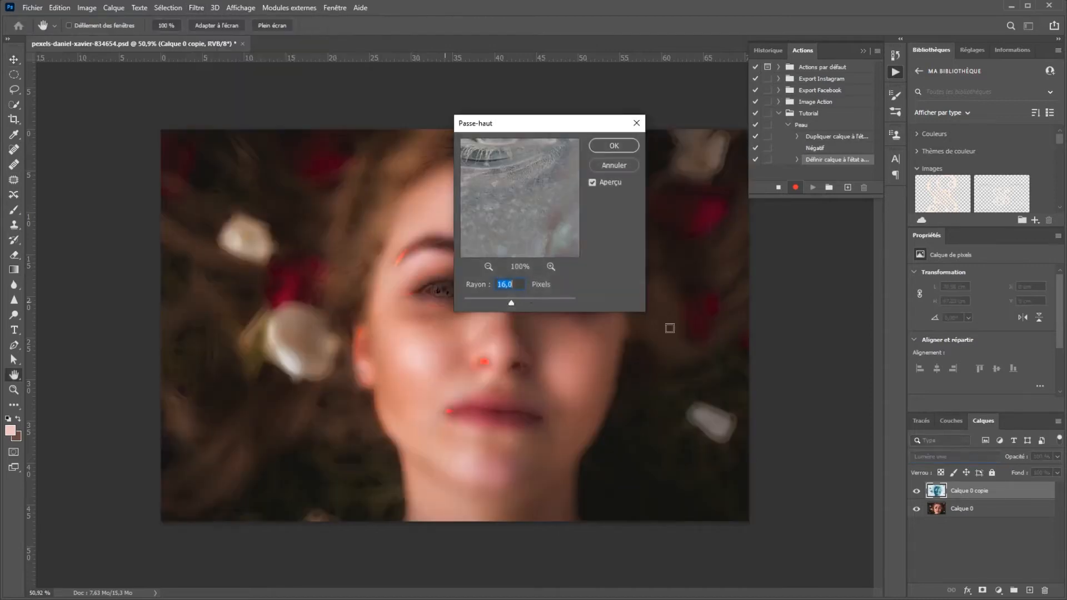
{"action": "left_click", "coordinate": [614, 147]}
Apply a Flou gaussien filter to the layer copy with a radius of 8 pixels
{"action": "left_click", "coordinate": [196, 8]}
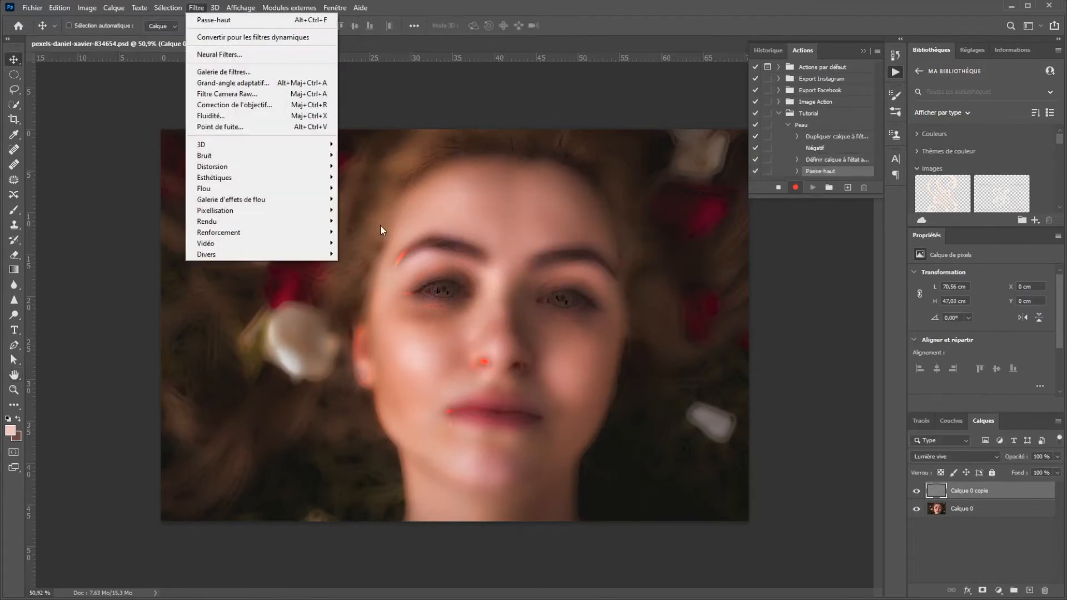
{"action": "mouse_move", "coordinate": [319, 190]}
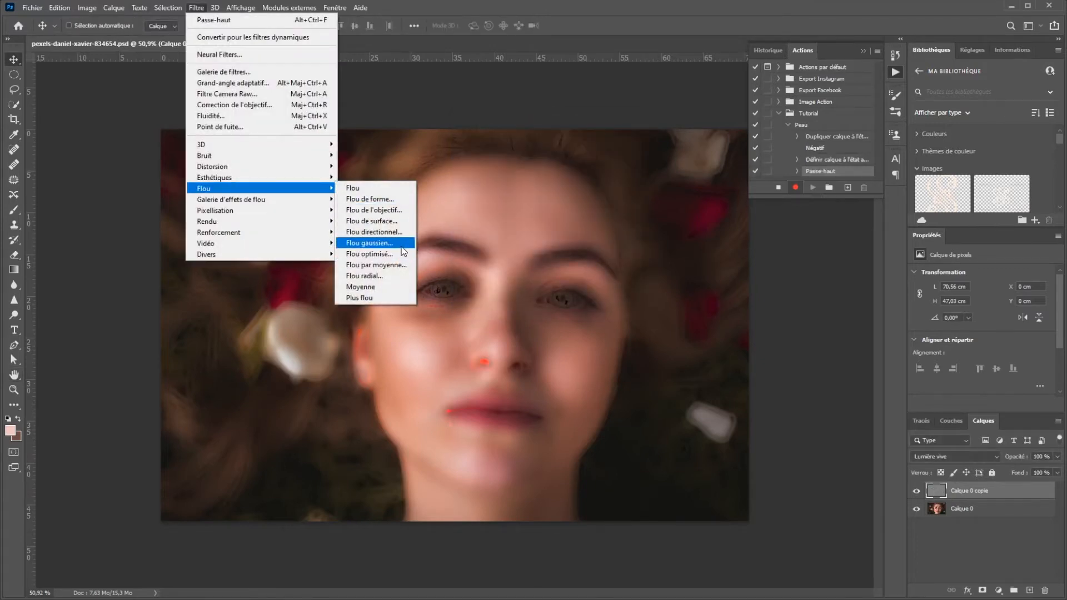
{"action": "left_click", "coordinate": [401, 245]}
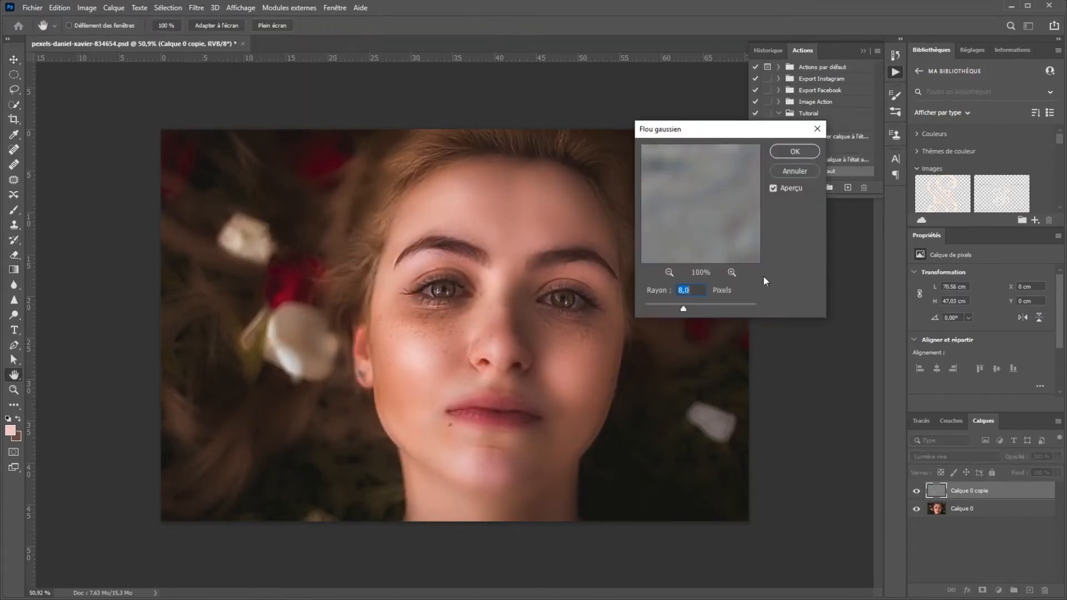
{"action": "left_click", "coordinate": [794, 151]}
Add a layer mask to the copy inverted to black, and end the recording of the Peau action
{"action": "left_click", "coordinate": [982, 590]}
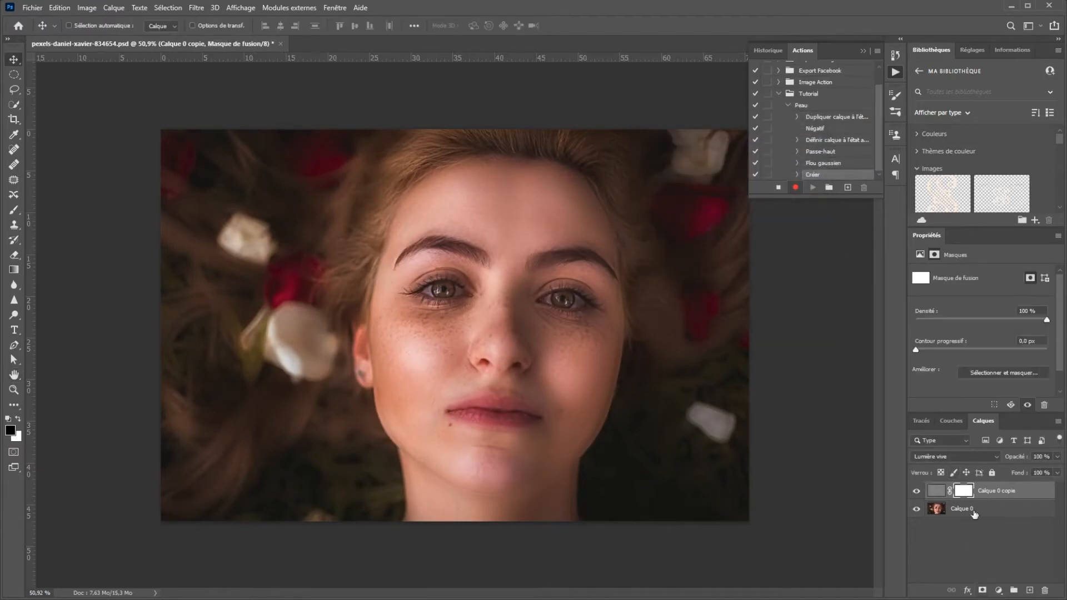
{"action": "left_click", "coordinate": [965, 493]}
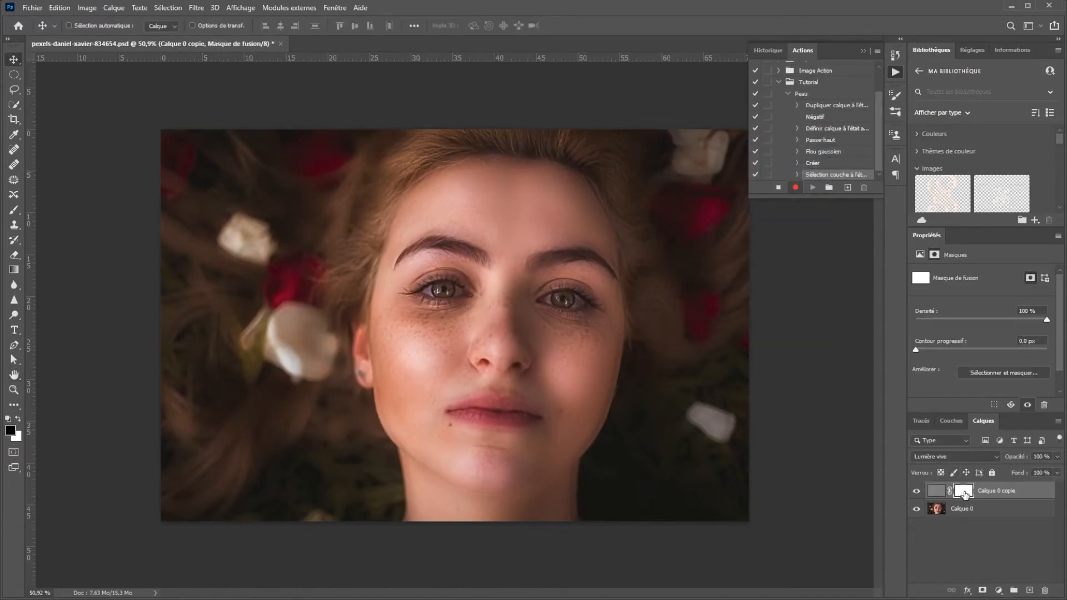
{"action": "key", "text": "ctrl+i"}
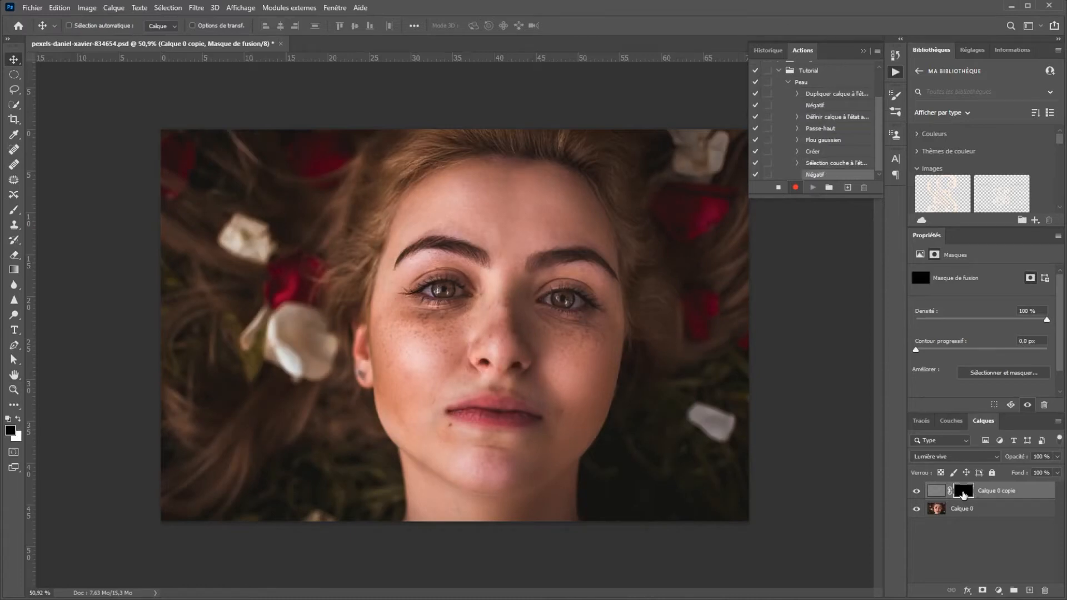
{"action": "left_click", "coordinate": [778, 187]}
{"action": "left_click", "coordinate": [788, 82]}
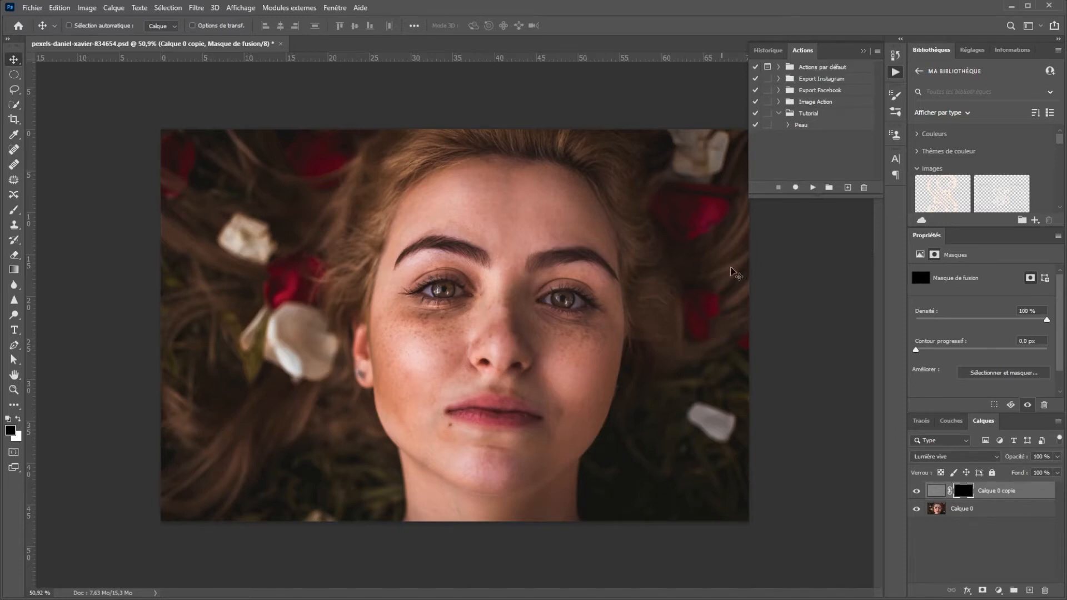
Paint white over the forehead on the layer mask with a soft brush at 10% flow
{"action": "key", "text": "b"}
{"action": "mouse_move", "coordinate": [492, 349]}
{"action": "left_mouse_down"}
{"action": "mouse_move", "coordinate": [550, 329]}
{"action": "mouse_move", "coordinate": [538, 328]}
{"action": "left_mouse_up"}
{"action": "key", "text": "x"}
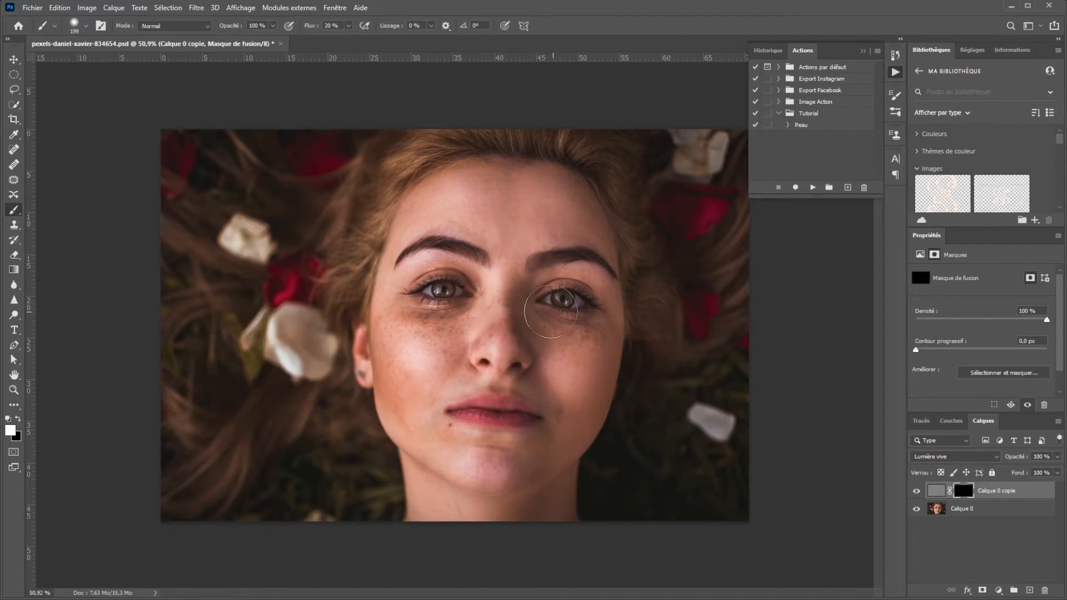
{"action": "type", "text": "10"}
{"action": "scroll", "coordinate": [498, 319], "scroll_direction": "up", "scroll_amount": 2}
{"action": "scroll", "coordinate": [463, 258], "scroll_direction": "up", "scroll_amount": 1}
{"action": "scroll", "coordinate": [487, 214], "scroll_direction": "up", "scroll_amount": 3}
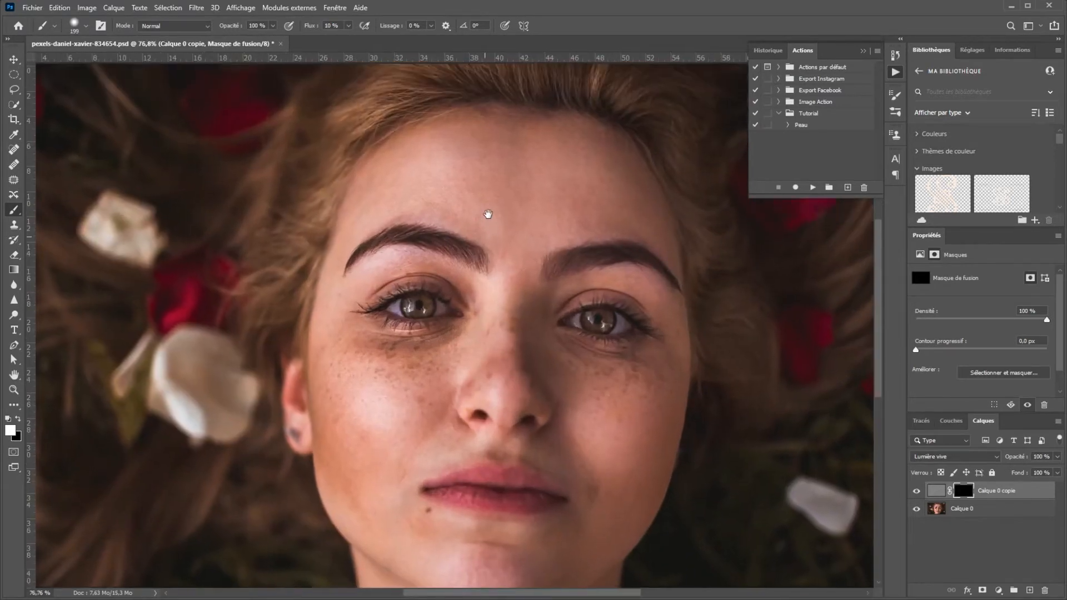
{"action": "mouse_move", "coordinate": [514, 255]}
{"action": "left_mouse_down"}
{"action": "mouse_move", "coordinate": [505, 246]}
{"action": "mouse_move", "coordinate": [507, 120]}
{"action": "mouse_move", "coordinate": [407, 236]}
{"action": "left_mouse_up"}
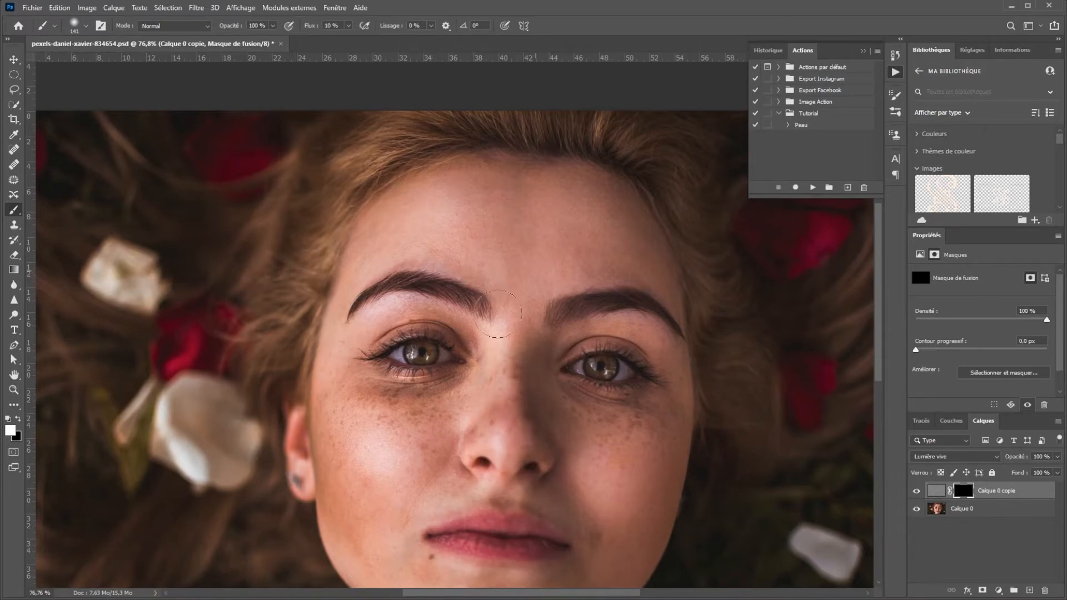
{"action": "mouse_move", "coordinate": [562, 162]}
{"action": "left_mouse_down"}
{"action": "mouse_move", "coordinate": [431, 160]}
{"action": "mouse_move", "coordinate": [422, 215]}
{"action": "left_mouse_up"}
{"action": "left_click_drag", "start_coordinate": [519, 312], "coordinate": [524, 281]}
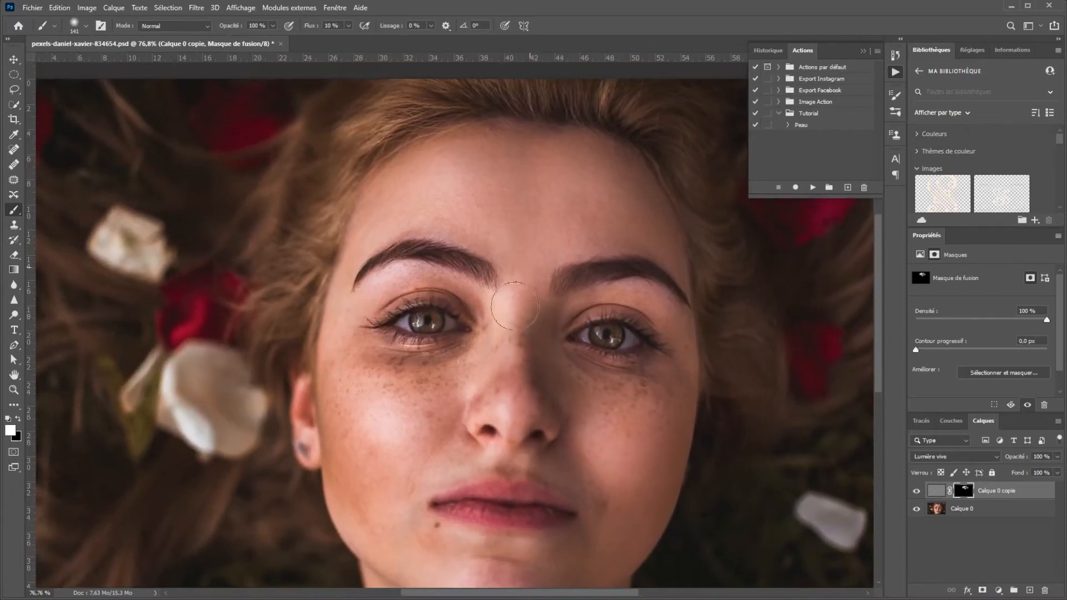
Brush white into the mask over the skin of the cheek beside the visible ear, adjusting the brush size
{"action": "left_click_drag", "start_coordinate": [358, 378], "coordinate": [326, 332]}
{"action": "right_click", "coordinate": [381, 298], "text": "alt"}
{"action": "left_click_drag", "start_coordinate": [435, 417], "coordinate": [430, 339]}
{"action": "right_click", "coordinate": [381, 337], "text": "alt"}
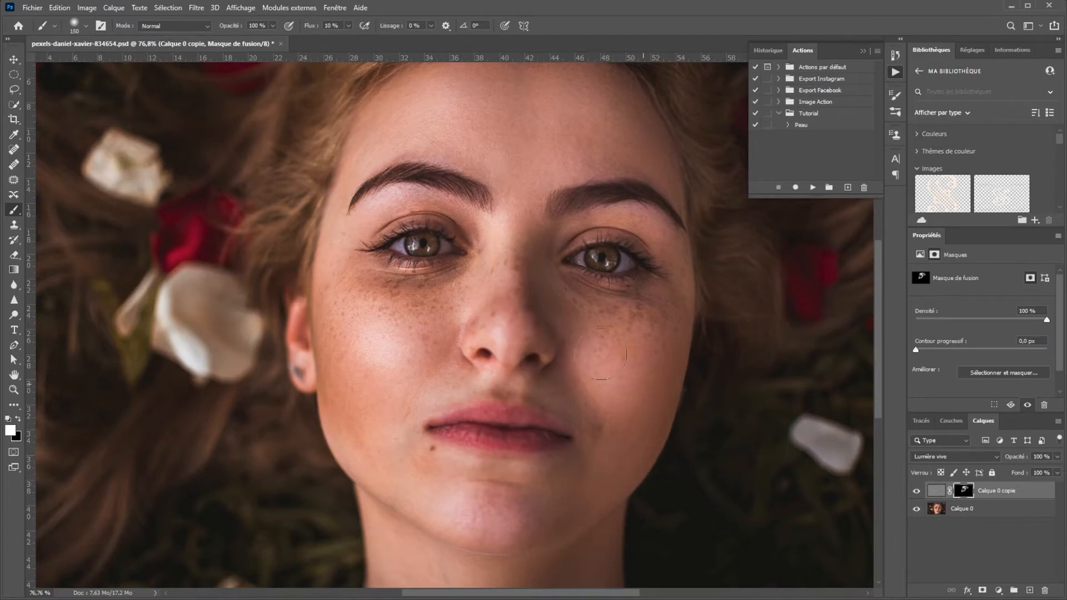
Reveal the smoothing on the opposite cheek, chin and neck by painting the mask with a larger brush
{"action": "mouse_move", "coordinate": [558, 305]}
{"action": "left_mouse_down"}
{"action": "mouse_move", "coordinate": [640, 339]}
{"action": "mouse_move", "coordinate": [681, 247]}
{"action": "left_mouse_up"}
{"action": "right_click", "coordinate": [661, 286], "text": "alt"}
{"action": "right_click", "coordinate": [482, 516], "text": "alt"}
{"action": "scroll", "coordinate": [505, 499], "scroll_direction": "down", "scroll_amount": 3}
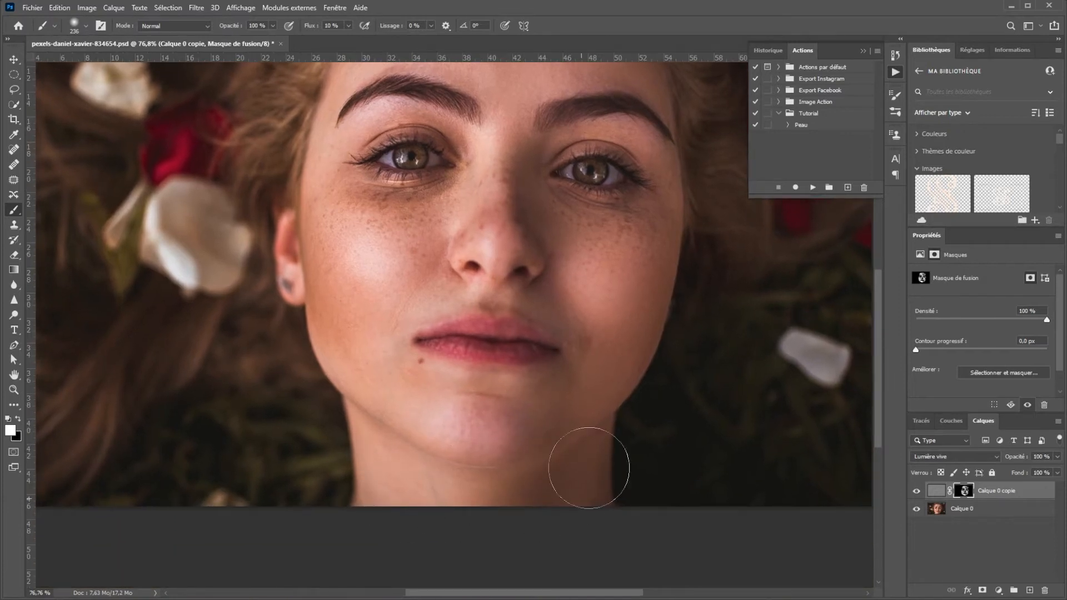
Refine the mask around the nose, cheeks and forehead with a soft brush, starting at a 108 px diameter
{"action": "right_click", "coordinate": [573, 295], "text": "alt"}
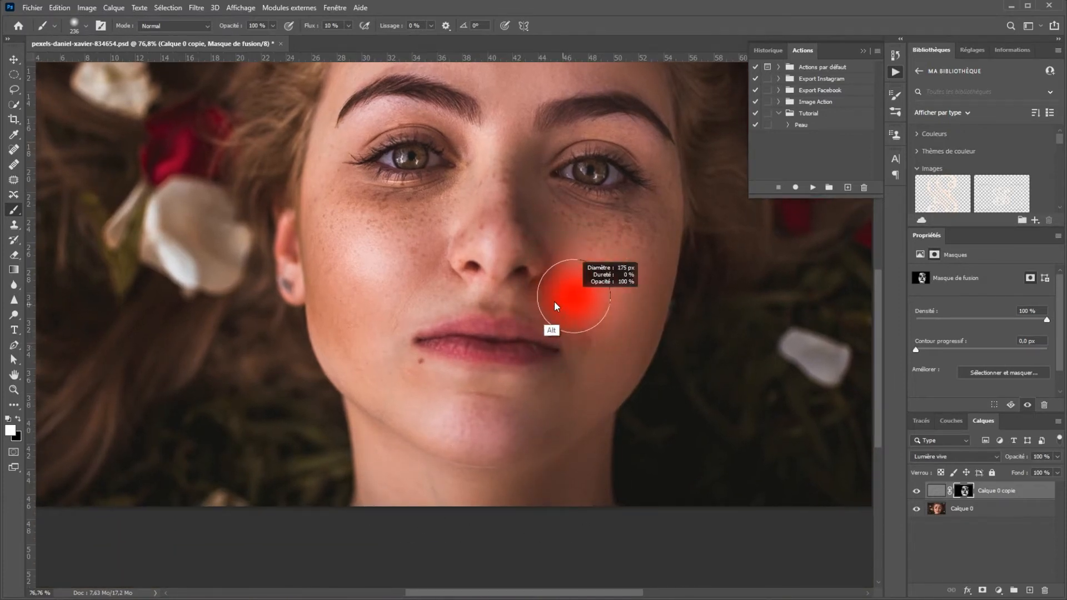
{"action": "key", "text": "space"}
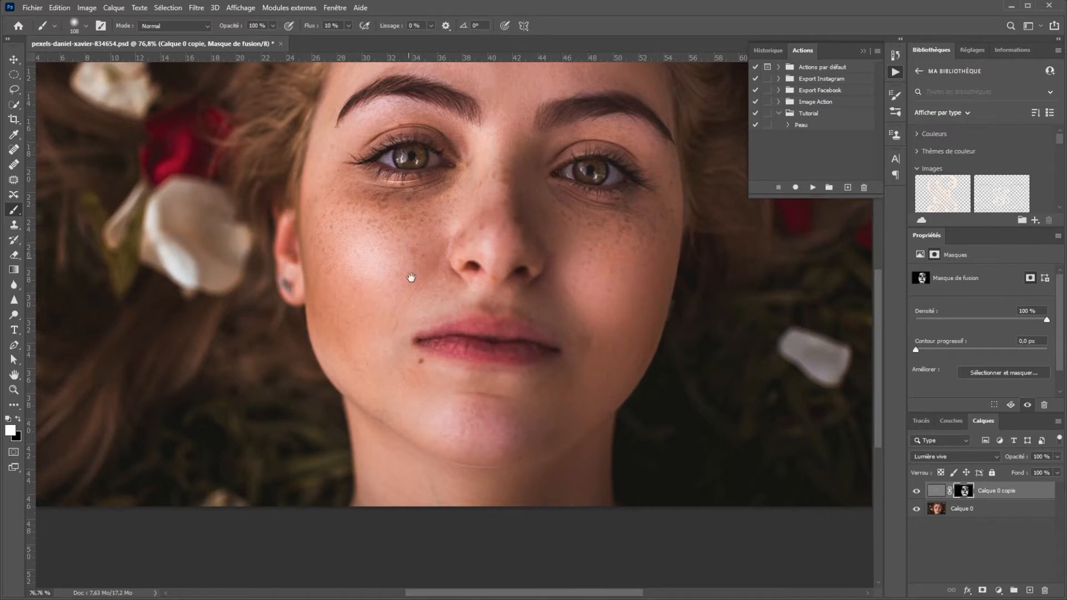
{"action": "left_click_drag", "start_coordinate": [408, 237], "coordinate": [425, 299]}
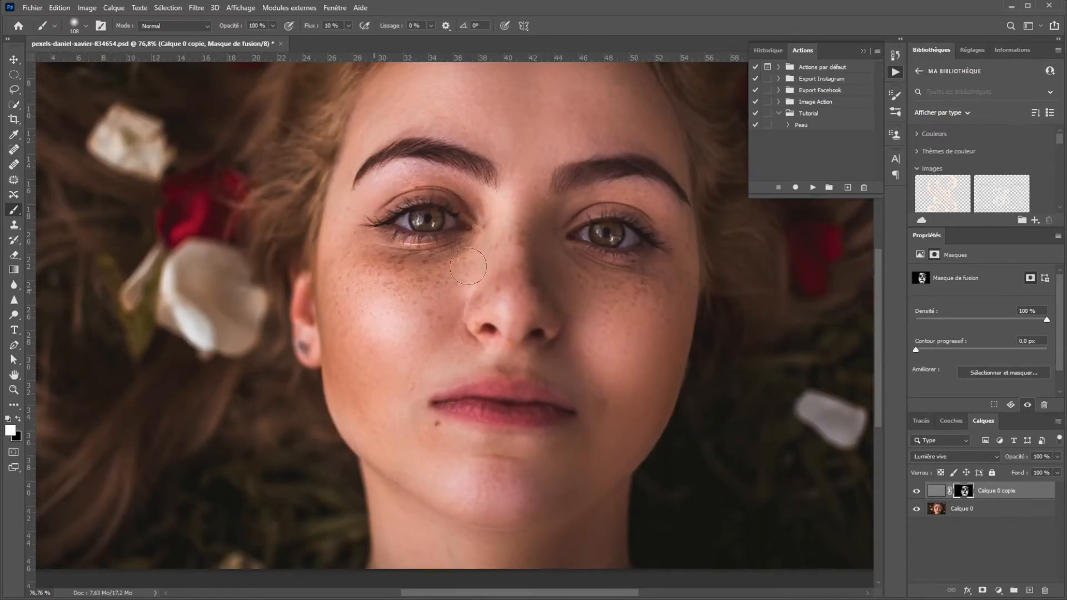
{"action": "key", "text": "space"}
{"action": "left_click_drag", "start_coordinate": [520, 175], "coordinate": [523, 228]}
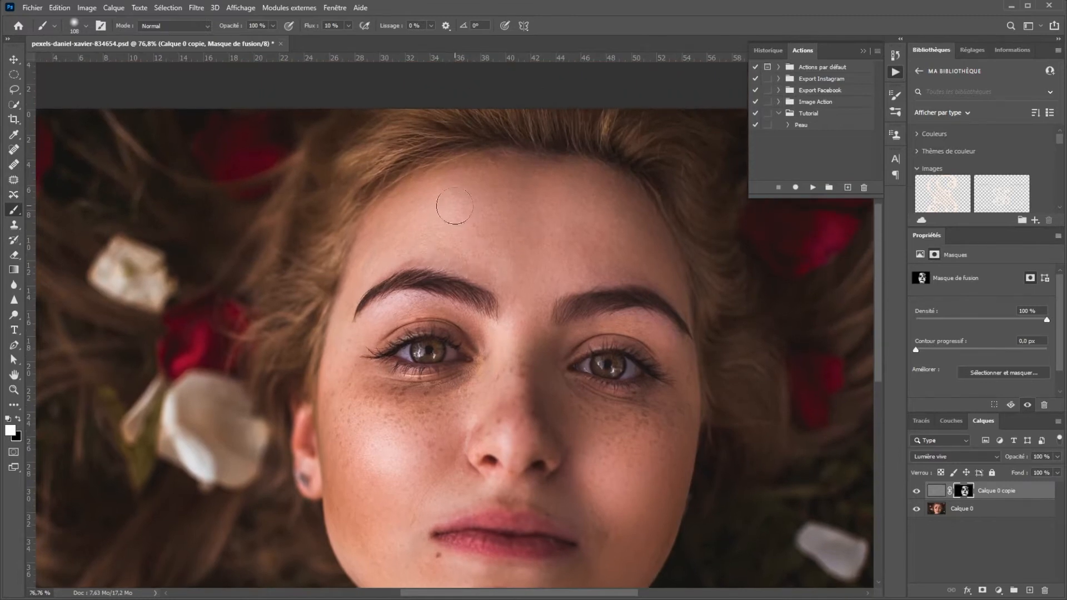
{"action": "mouse_move", "coordinate": [506, 252]}
{"action": "left_mouse_down"}
{"action": "mouse_move", "coordinate": [529, 252]}
{"action": "mouse_move", "coordinate": [476, 234]}
{"action": "mouse_move", "coordinate": [489, 239]}
{"action": "mouse_move", "coordinate": [438, 244]}
{"action": "left_mouse_up"}
{"action": "left_click_drag", "start_coordinate": [411, 423], "coordinate": [387, 423]}
{"action": "left_click_drag", "start_coordinate": [578, 294], "coordinate": [603, 294]}
Compare the portrait with and without the smoothing layer by toggling the visibility of Calque 0 copie
{"action": "left_click", "coordinate": [917, 491]}
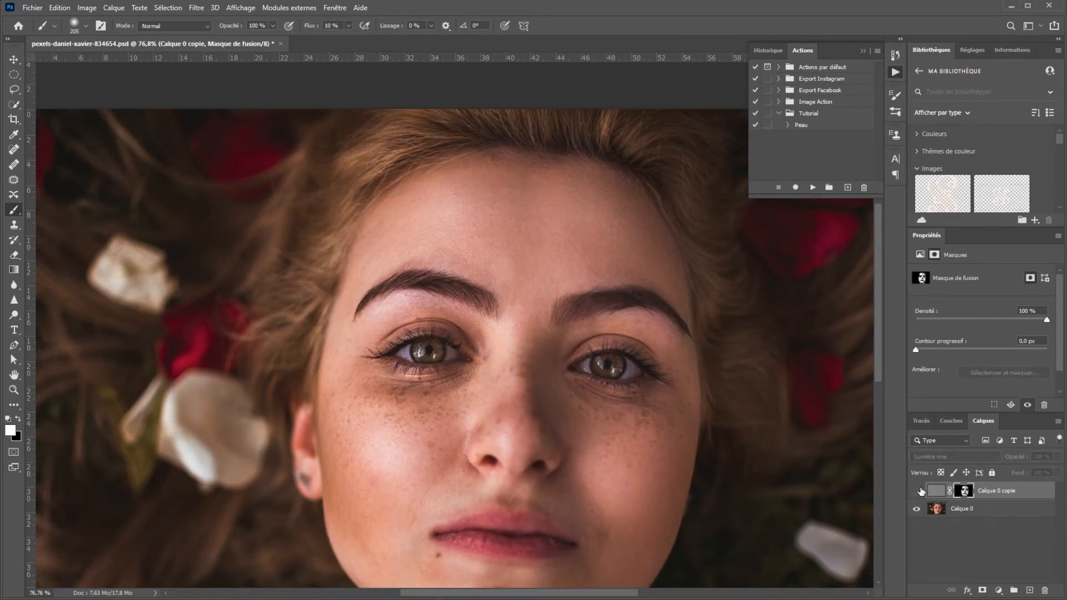
{"action": "left_click", "coordinate": [917, 491]}
{"action": "left_click", "coordinate": [917, 491]}
{"action": "left_click", "coordinate": [917, 491]}
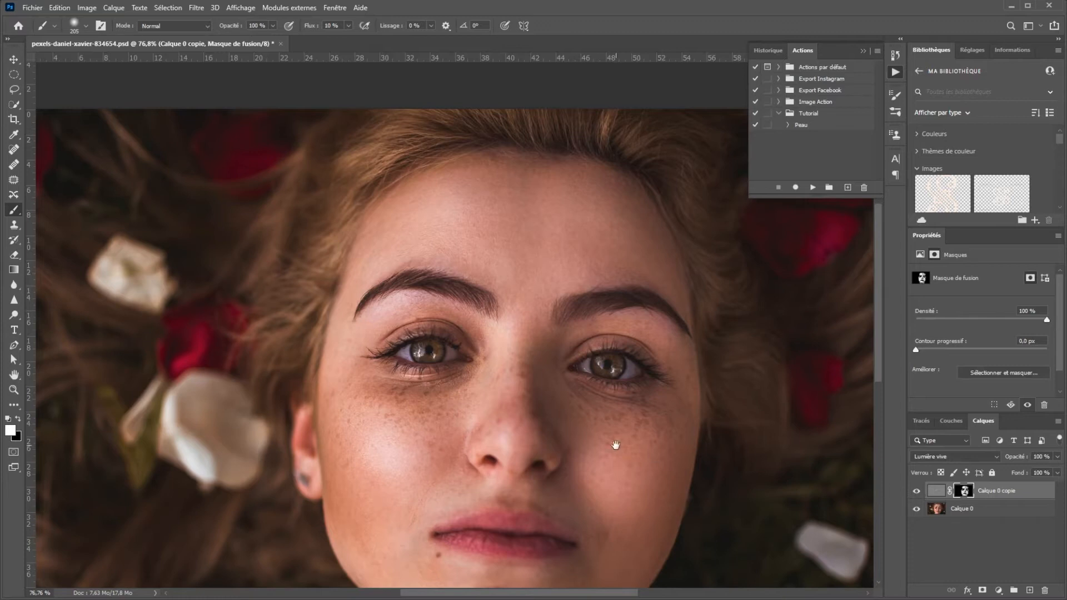
Touch up the mask beside the nose with a 134 px brush and recheck the before and after
{"action": "left_click_drag", "start_coordinate": [616, 445], "coordinate": [597, 369]}
{"action": "left_click_drag", "start_coordinate": [549, 409], "coordinate": [549, 409]}
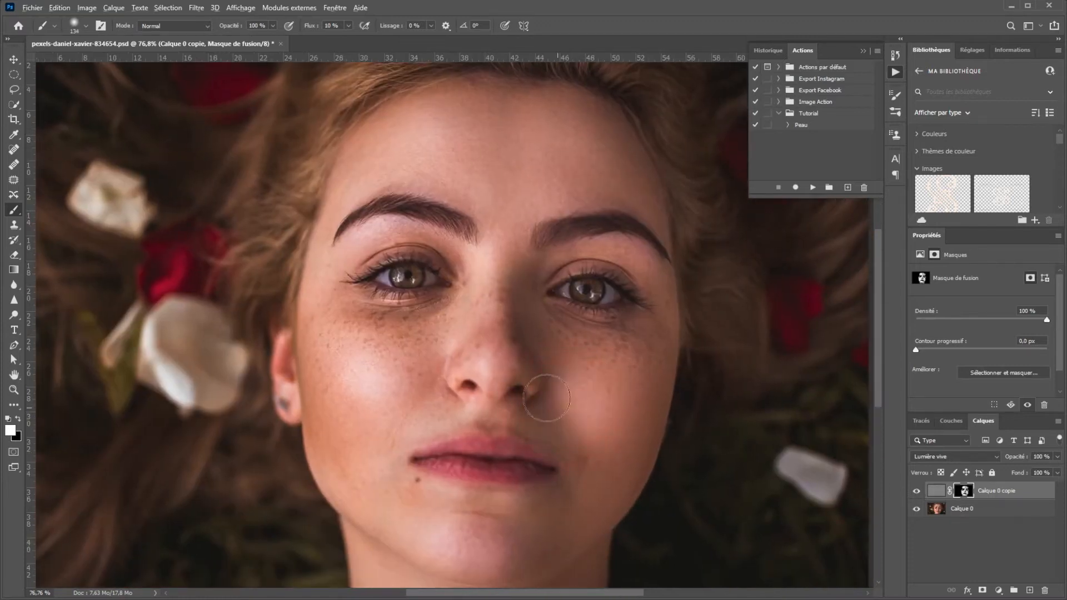
{"action": "left_click", "coordinate": [916, 492]}
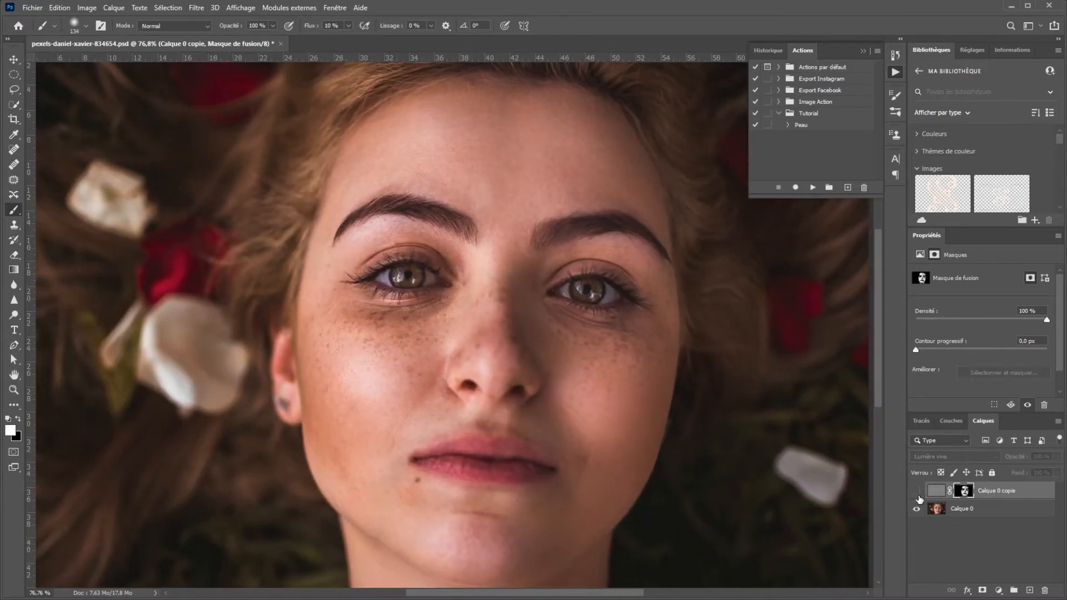
{"action": "left_click", "coordinate": [917, 492]}
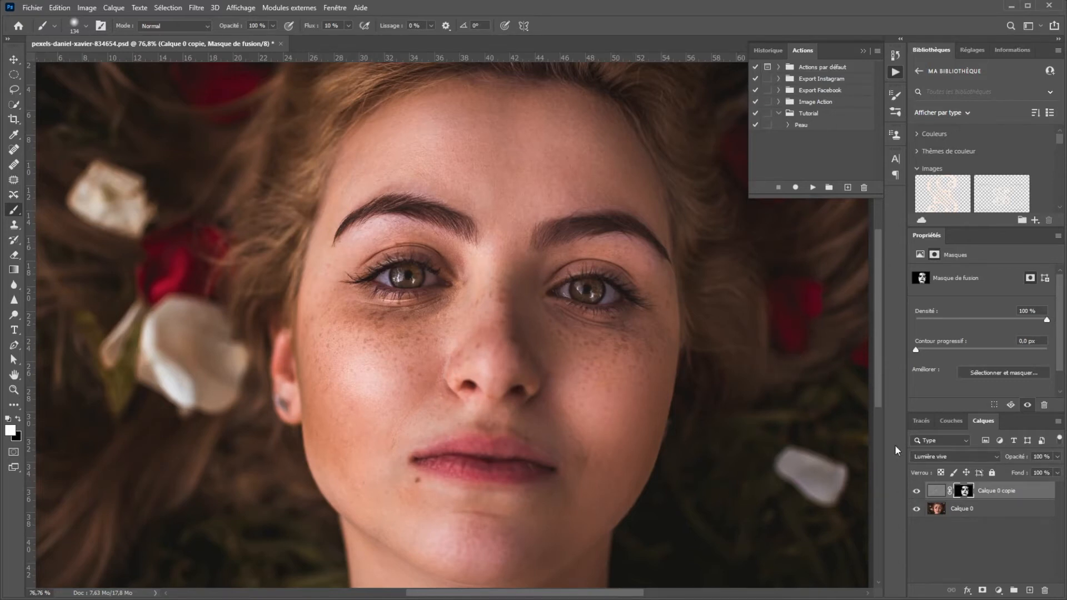
Create a second action named Oeil in the Tutorial set and start recording it
{"action": "left_click", "coordinate": [847, 188]}
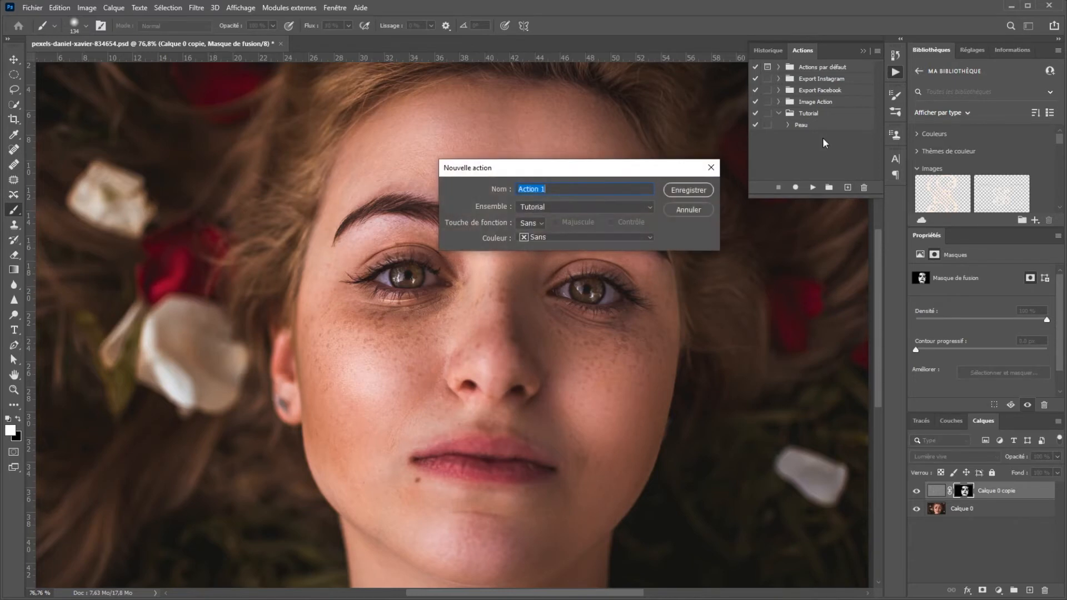
{"action": "type", "text": "E"}
{"action": "type", "text": "eil"}
{"action": "key", "text": "Return"}
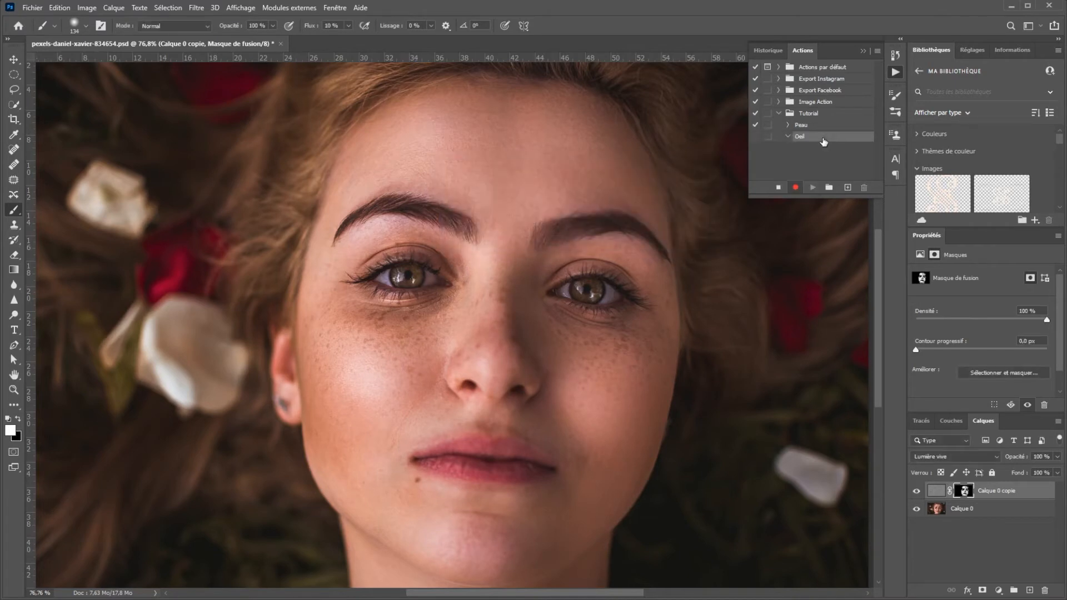
Add a Courbes adjustment layer above the smoothing layer and raise the RGB curve's midtones to brighten the image strongly
{"action": "left_click", "coordinate": [999, 590]}
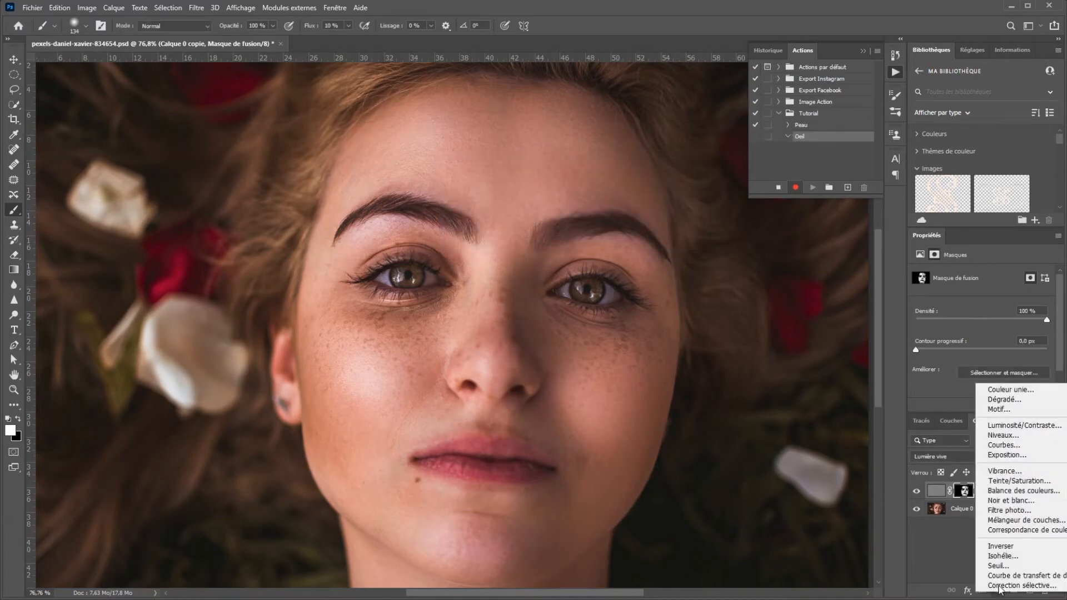
{"action": "left_click", "coordinate": [1023, 446]}
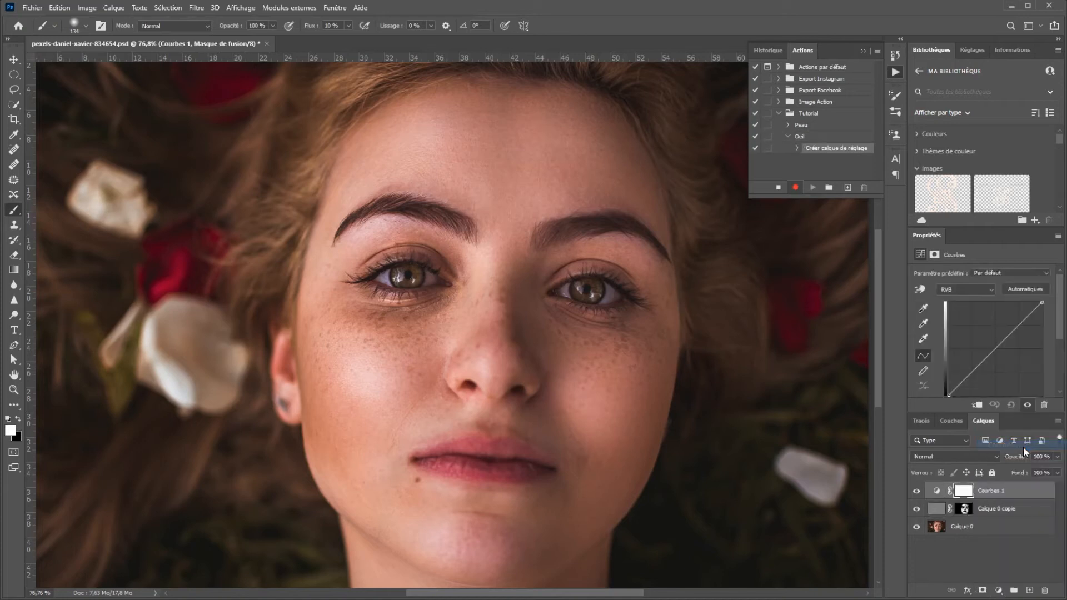
{"action": "left_click_drag", "start_coordinate": [985, 358], "coordinate": [983, 329]}
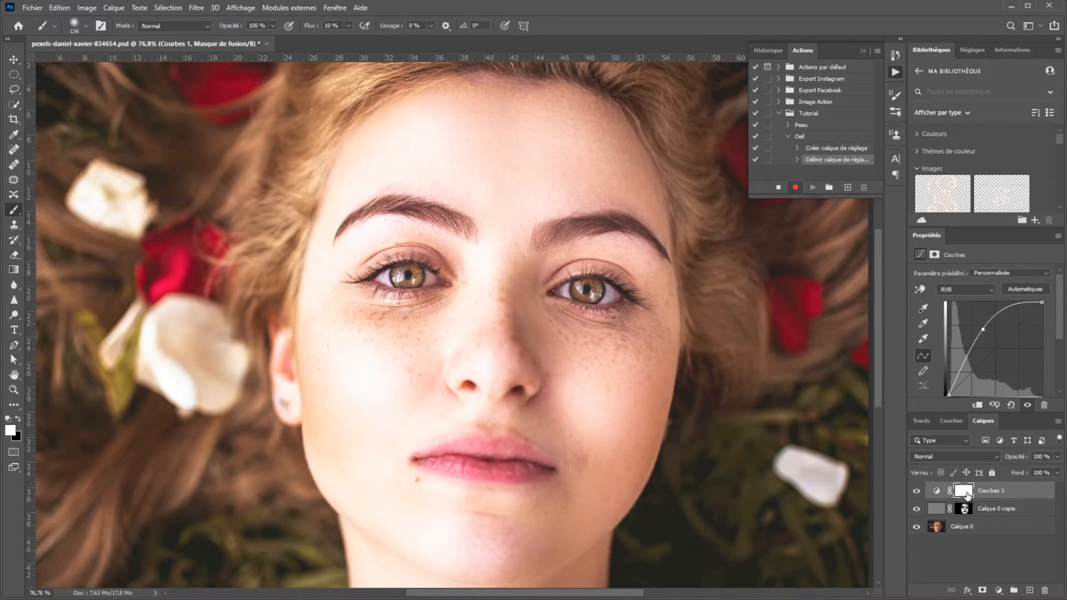
Invert the Courbes 1 layer mask to black and add a new empty layer above Courbes 1
{"action": "left_click", "coordinate": [966, 494]}
{"action": "key", "text": "ctrl+i"}
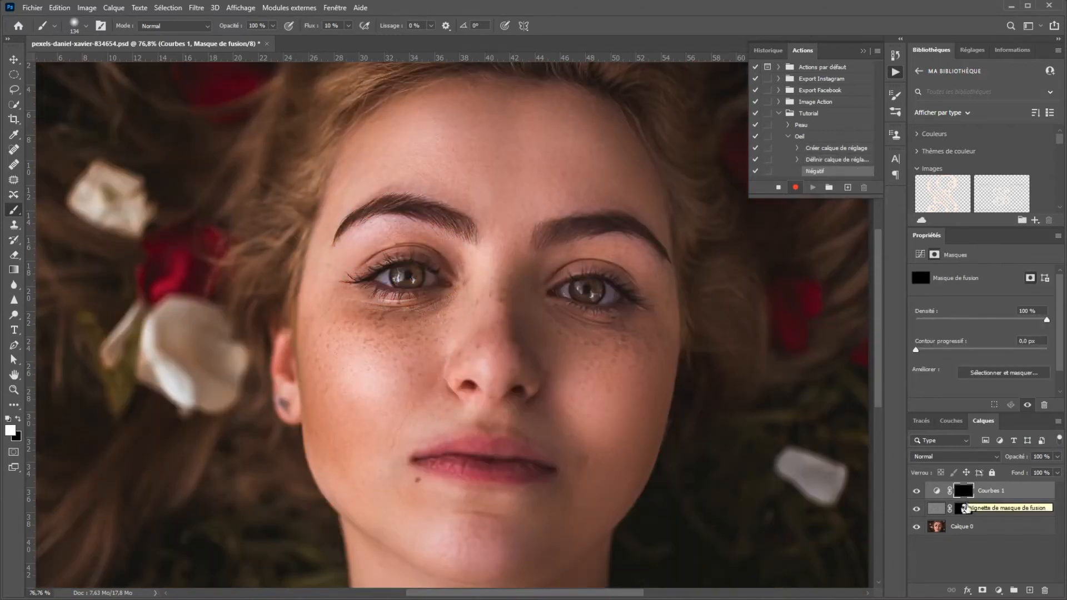
{"action": "left_click", "coordinate": [936, 491]}
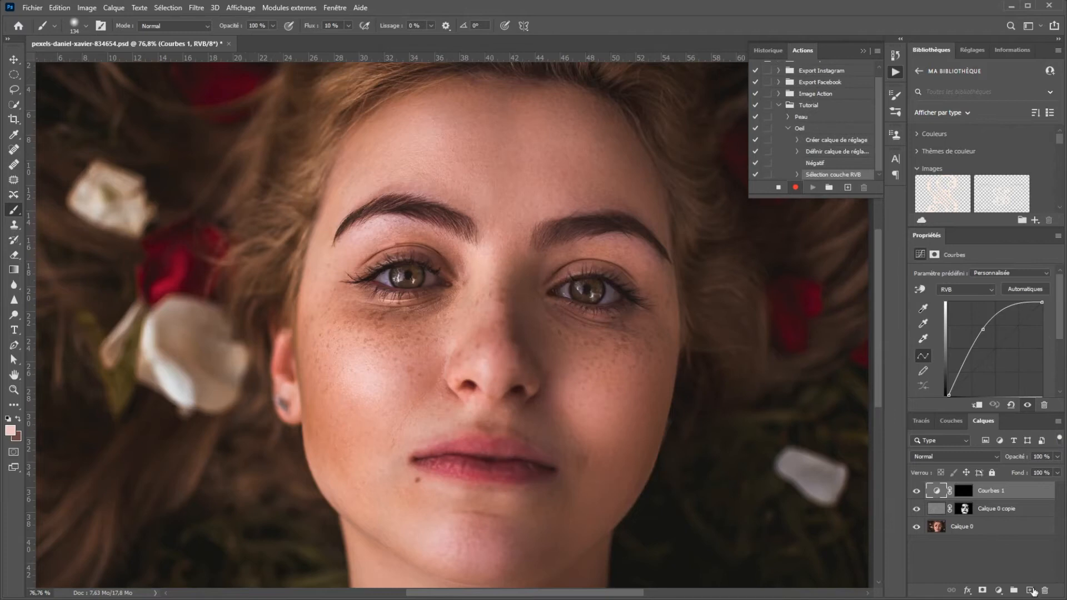
{"action": "left_click", "coordinate": [1030, 591]}
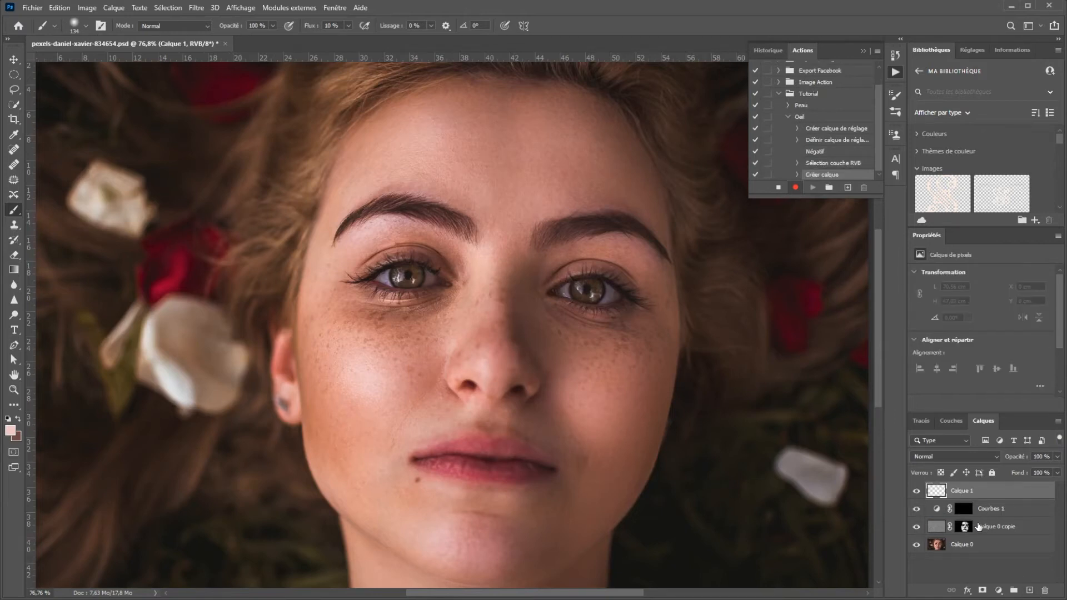
Group Calque 1 with Courbes 1 and add a white layer mask to the group
{"action": "left_click", "coordinate": [1019, 514]}
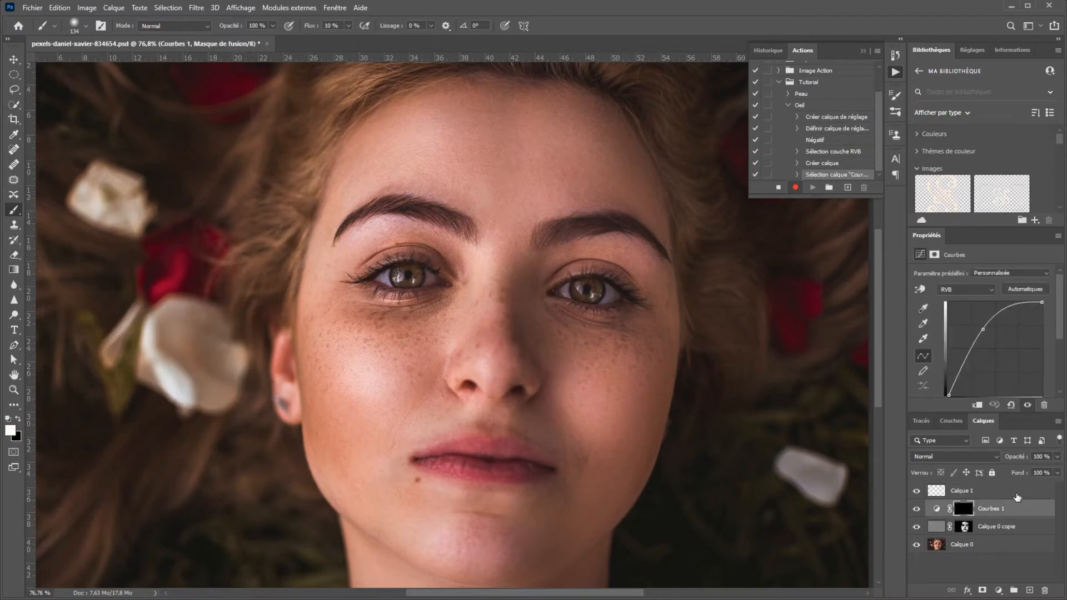
{"action": "left_click", "coordinate": [944, 492], "text": "shift"}
{"action": "key", "text": "ctrl+g"}
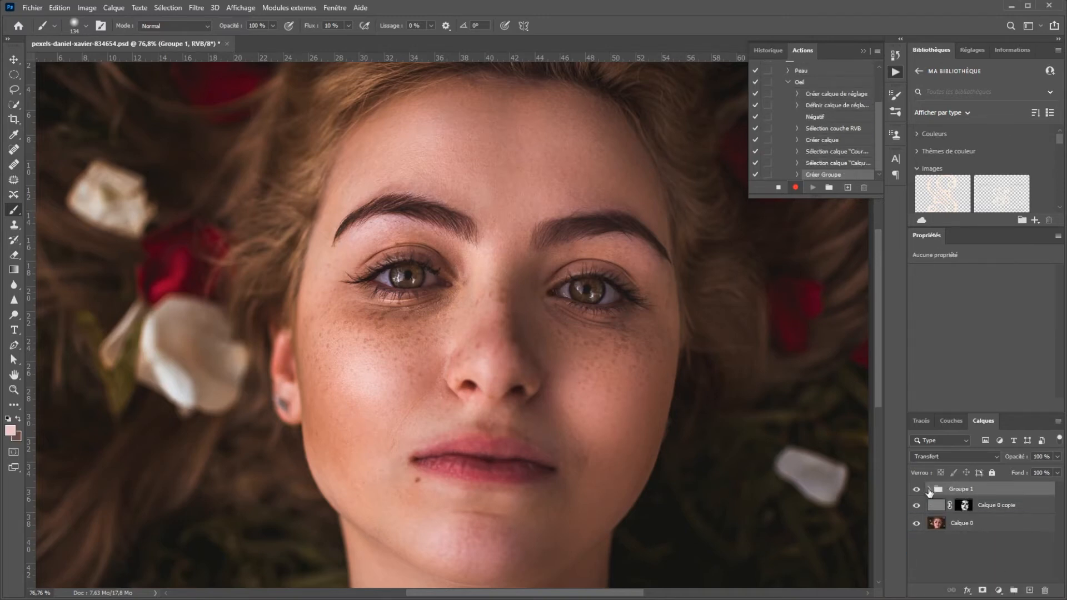
{"action": "left_click", "coordinate": [928, 489]}
{"action": "left_click", "coordinate": [983, 591]}
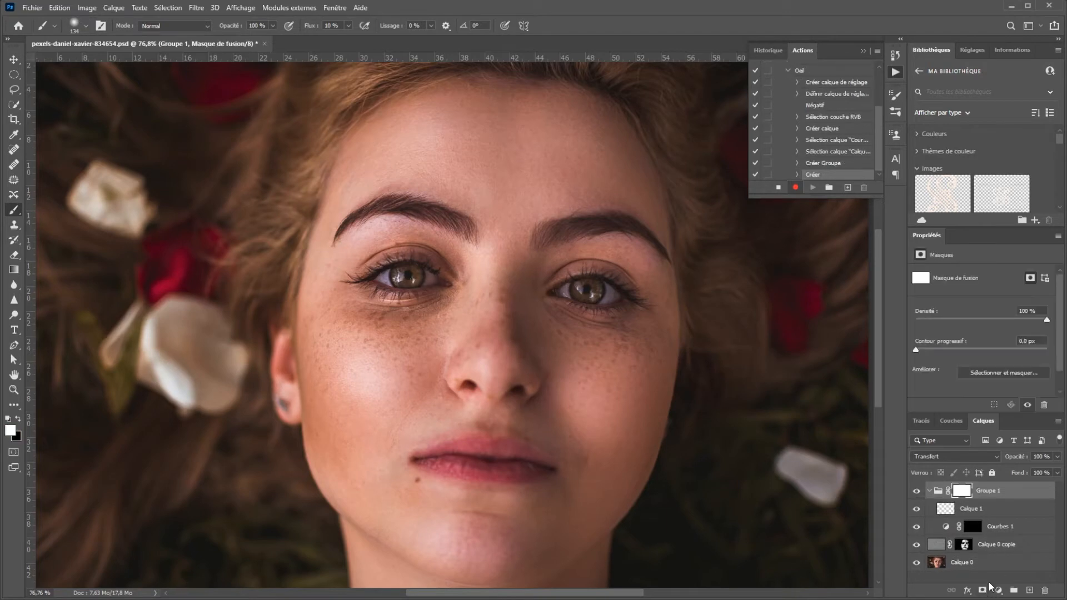
Stop recording the Oeil action and collapse its list of recorded commands
{"action": "left_click", "coordinate": [778, 187]}
{"action": "scroll", "coordinate": [785, 105], "scroll_direction": "up", "scroll_amount": 1}
{"action": "left_click", "coordinate": [788, 82]}
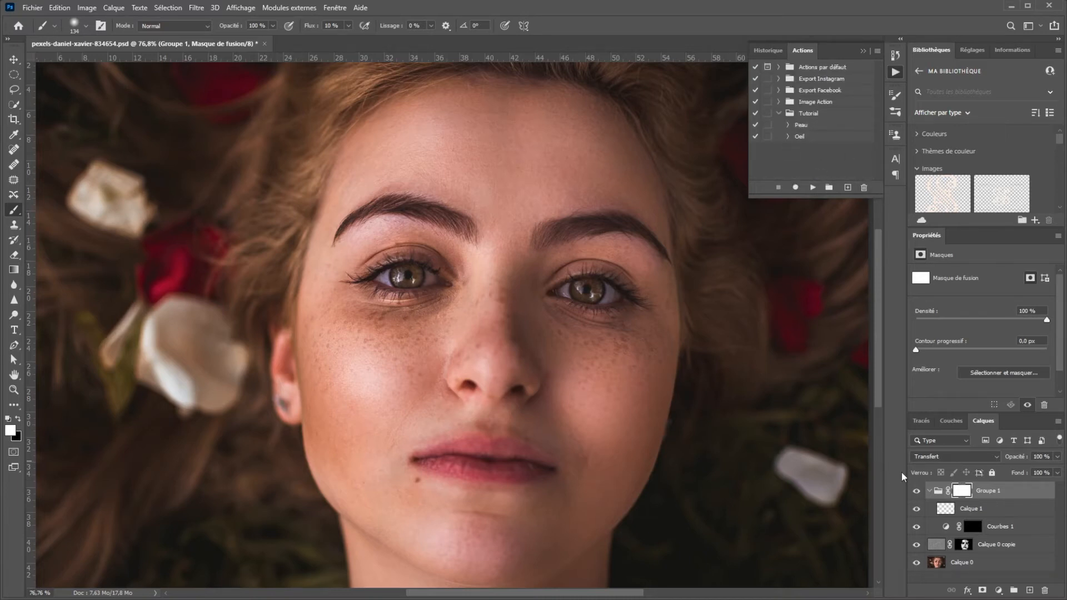
Paint white on the Courbes 1 mask over the iris of the eye nearest the image's right side, using a small brush at 20% flow
{"action": "left_click", "coordinate": [982, 532]}
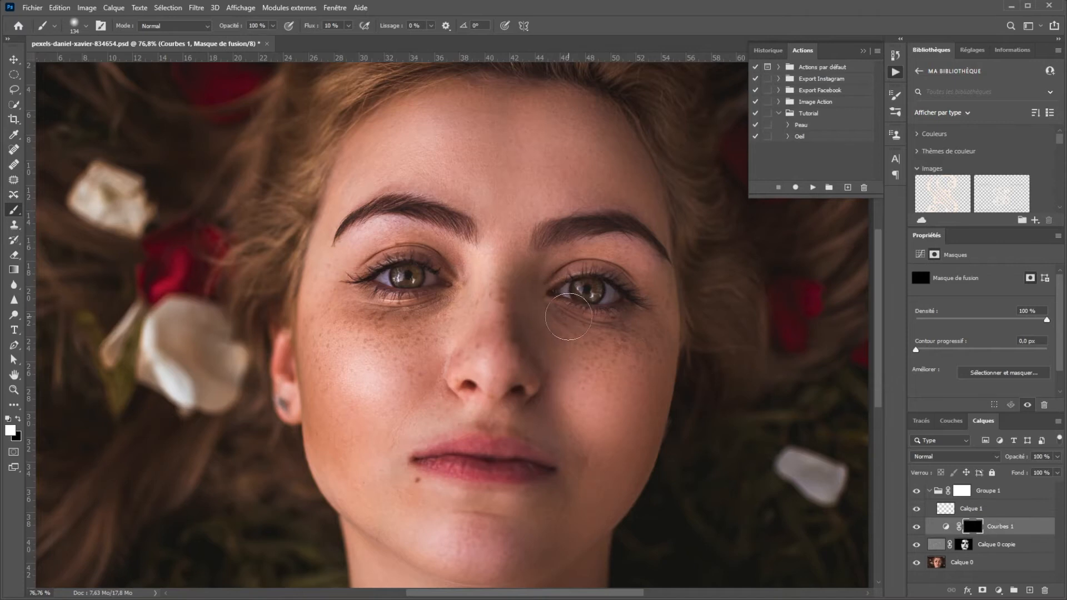
{"action": "scroll", "coordinate": [592, 293], "scroll_direction": "up", "scroll_amount": 1}
{"action": "scroll", "coordinate": [592, 293], "scroll_direction": "up", "scroll_amount": 3}
{"action": "mouse_move", "coordinate": [573, 290]}
{"action": "left_mouse_down"}
{"action": "mouse_move", "coordinate": [508, 296]}
{"action": "mouse_move", "coordinate": [494, 278]}
{"action": "left_mouse_up"}
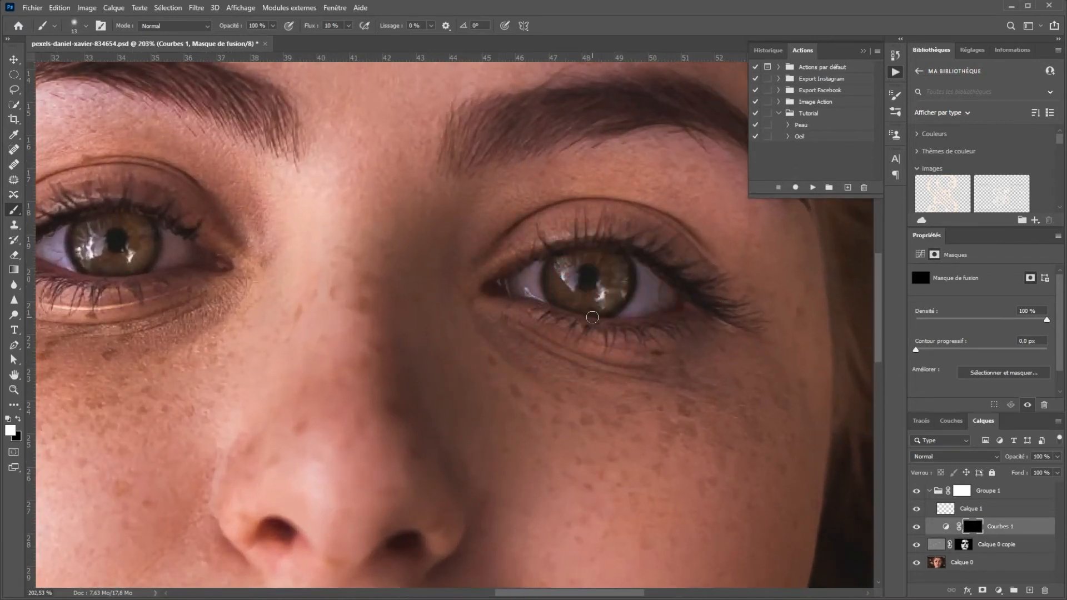
{"action": "scroll", "coordinate": [573, 277], "scroll_direction": "up", "scroll_amount": 1}
{"action": "scroll", "coordinate": [573, 276], "scroll_direction": "up", "scroll_amount": 1}
{"action": "left_click_drag", "start_coordinate": [567, 305], "coordinate": [563, 304]}
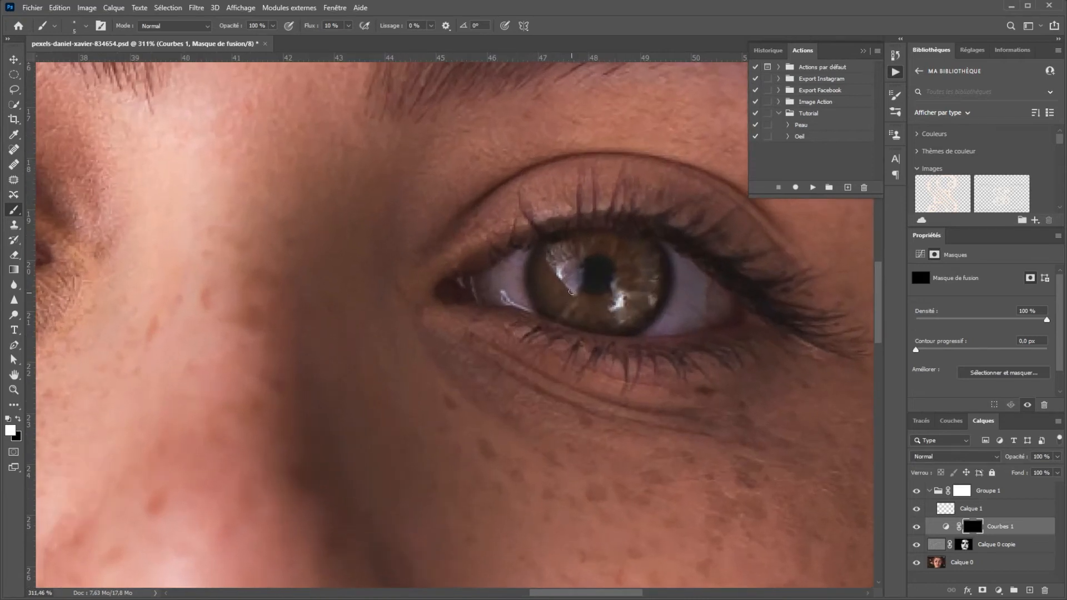
{"action": "left_click_drag", "start_coordinate": [341, 25], "coordinate": [296, 24]}
{"action": "left_click_drag", "start_coordinate": [572, 253], "coordinate": [587, 261]}
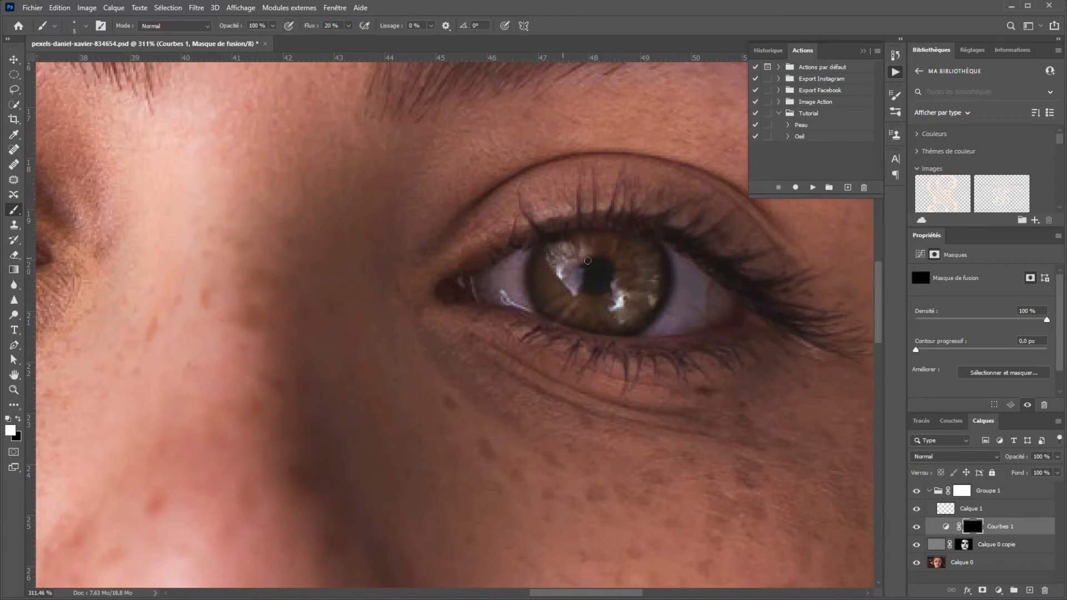
{"action": "right_click", "coordinate": [584, 293], "text": "alt"}
{"action": "left_click_drag", "start_coordinate": [556, 265], "coordinate": [573, 254]}
{"action": "mouse_move", "coordinate": [563, 286]}
{"action": "left_mouse_down"}
{"action": "mouse_move", "coordinate": [564, 315]}
{"action": "mouse_move", "coordinate": [588, 295]}
{"action": "mouse_move", "coordinate": [586, 320]}
{"action": "mouse_move", "coordinate": [616, 329]}
{"action": "mouse_move", "coordinate": [651, 308]}
{"action": "mouse_move", "coordinate": [646, 285]}
{"action": "mouse_move", "coordinate": [663, 264]}
{"action": "mouse_move", "coordinate": [620, 267]}
{"action": "mouse_move", "coordinate": [631, 242]}
{"action": "mouse_move", "coordinate": [611, 254]}
{"action": "mouse_move", "coordinate": [592, 236]}
{"action": "mouse_move", "coordinate": [572, 244]}
{"action": "mouse_move", "coordinate": [559, 277]}
{"action": "mouse_move", "coordinate": [565, 314]}
{"action": "mouse_move", "coordinate": [610, 326]}
{"action": "mouse_move", "coordinate": [598, 319]}
{"action": "mouse_move", "coordinate": [661, 282]}
{"action": "left_mouse_up"}
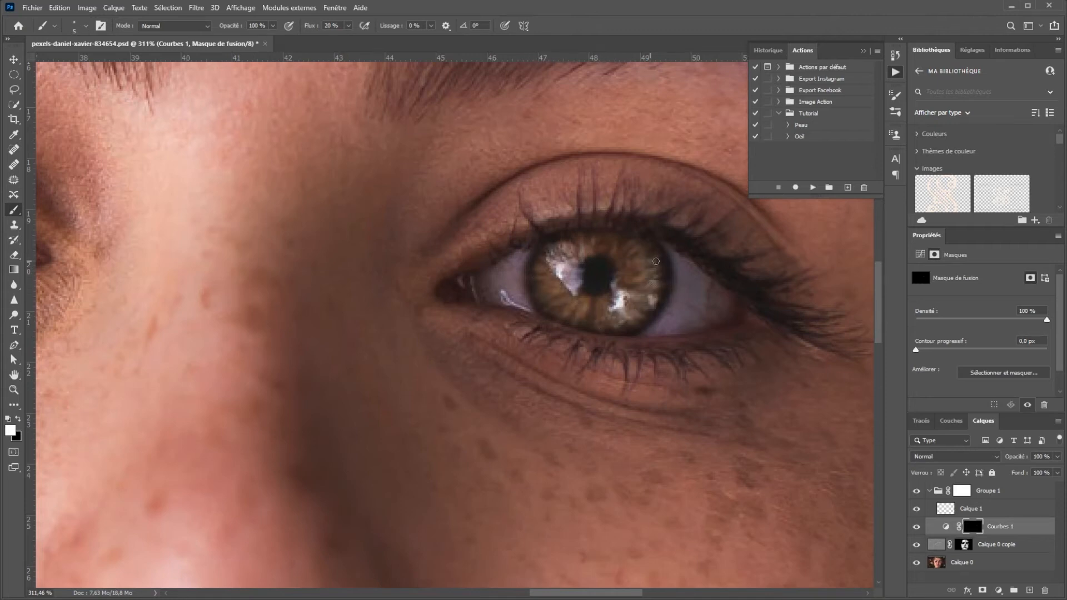
Brighten the iris of the other eye by painting white on the Courbes 1 mask
{"action": "left_click_drag", "start_coordinate": [401, 276], "coordinate": [638, 278]}
{"action": "mouse_move", "coordinate": [376, 293]}
{"action": "left_mouse_down"}
{"action": "mouse_move", "coordinate": [588, 215]}
{"action": "mouse_move", "coordinate": [583, 234]}
{"action": "mouse_move", "coordinate": [617, 244]}
{"action": "mouse_move", "coordinate": [588, 260]}
{"action": "mouse_move", "coordinate": [590, 295]}
{"action": "mouse_move", "coordinate": [543, 277]}
{"action": "mouse_move", "coordinate": [514, 293]}
{"action": "mouse_move", "coordinate": [541, 255]}
{"action": "mouse_move", "coordinate": [502, 256]}
{"action": "mouse_move", "coordinate": [510, 247]}
{"action": "mouse_move", "coordinate": [617, 273]}
{"action": "left_mouse_up"}
{"action": "mouse_move", "coordinate": [554, 291]}
{"action": "left_mouse_down"}
{"action": "mouse_move", "coordinate": [531, 298]}
{"action": "mouse_move", "coordinate": [512, 278]}
{"action": "left_mouse_up"}
Select Calque 1 and set the foreground colour to the pale pinkish white f4e9e8
{"action": "left_click", "coordinate": [945, 509]}
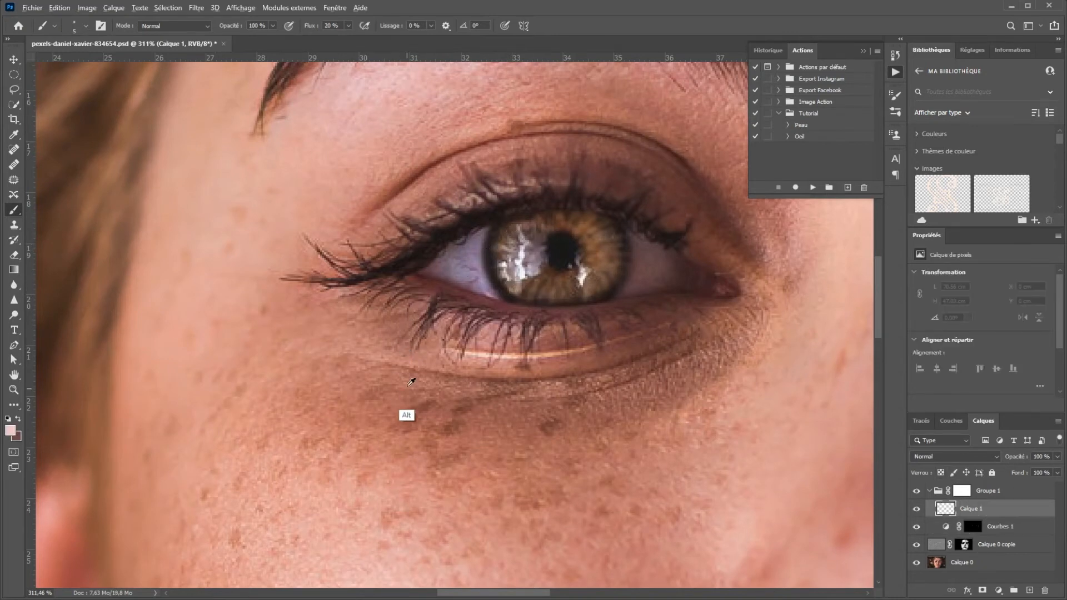
{"action": "key", "text": "i"}
{"action": "left_click", "coordinate": [10, 430]}
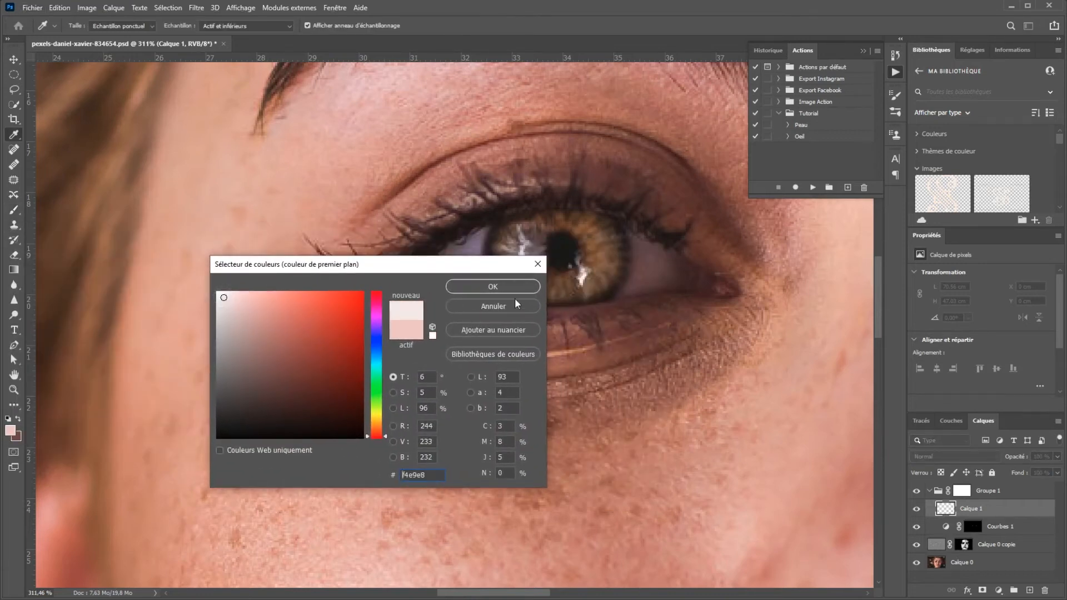
{"action": "left_click", "coordinate": [493, 286]}
Paint the pale colour over the lower part and reflections of both irises on Calque 1 with a soft brush
{"action": "key", "text": "b"}
{"action": "right_click", "coordinate": [538, 270], "text": "alt"}
{"action": "mouse_move", "coordinate": [542, 269]}
{"action": "left_mouse_down"}
{"action": "mouse_move", "coordinate": [515, 265]}
{"action": "mouse_move", "coordinate": [537, 285]}
{"action": "mouse_move", "coordinate": [580, 287]}
{"action": "mouse_move", "coordinate": [599, 257]}
{"action": "mouse_move", "coordinate": [541, 294]}
{"action": "mouse_move", "coordinate": [515, 246]}
{"action": "mouse_move", "coordinate": [560, 291]}
{"action": "mouse_move", "coordinate": [600, 244]}
{"action": "mouse_move", "coordinate": [565, 284]}
{"action": "mouse_move", "coordinate": [515, 282]}
{"action": "mouse_move", "coordinate": [525, 260]}
{"action": "left_mouse_up"}
{"action": "mouse_move", "coordinate": [621, 285]}
{"action": "left_mouse_down"}
{"action": "mouse_move", "coordinate": [311, 277]}
{"action": "mouse_move", "coordinate": [334, 271]}
{"action": "left_mouse_up"}
{"action": "mouse_move", "coordinate": [421, 273]}
{"action": "left_mouse_down"}
{"action": "mouse_move", "coordinate": [434, 306]}
{"action": "mouse_move", "coordinate": [485, 309]}
{"action": "mouse_move", "coordinate": [498, 277]}
{"action": "mouse_move", "coordinate": [481, 311]}
{"action": "mouse_move", "coordinate": [428, 307]}
{"action": "mouse_move", "coordinate": [418, 273]}
{"action": "mouse_move", "coordinate": [465, 321]}
{"action": "mouse_move", "coordinate": [515, 288]}
{"action": "mouse_move", "coordinate": [505, 301]}
{"action": "mouse_move", "coordinate": [433, 318]}
{"action": "mouse_move", "coordinate": [414, 283]}
{"action": "left_mouse_up"}
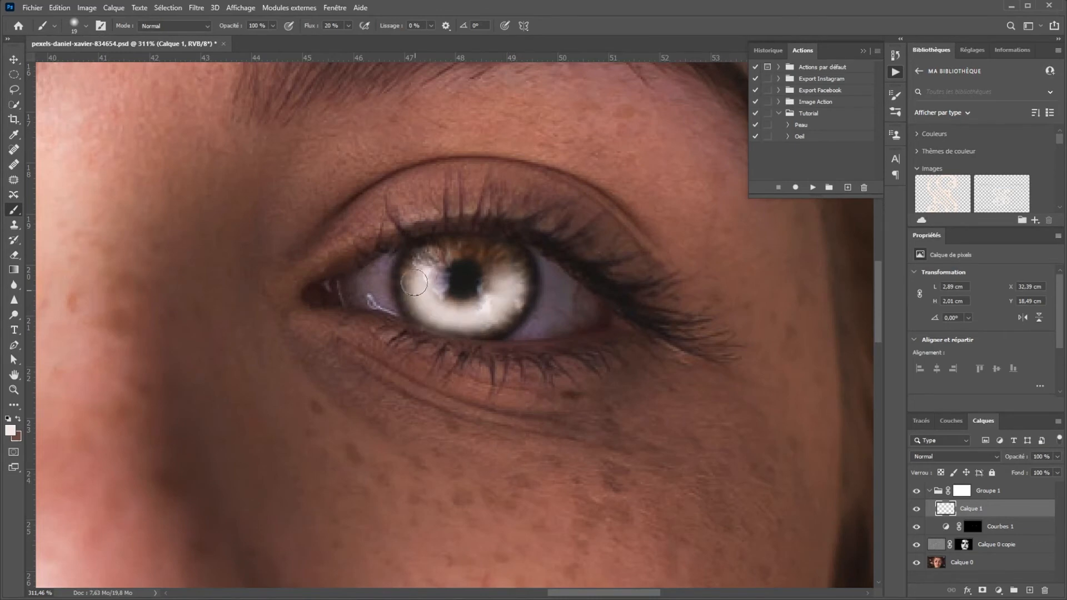
Set Calque 1 to the Incrustation blend mode at 25% opacity
{"action": "left_click", "coordinate": [945, 452]}
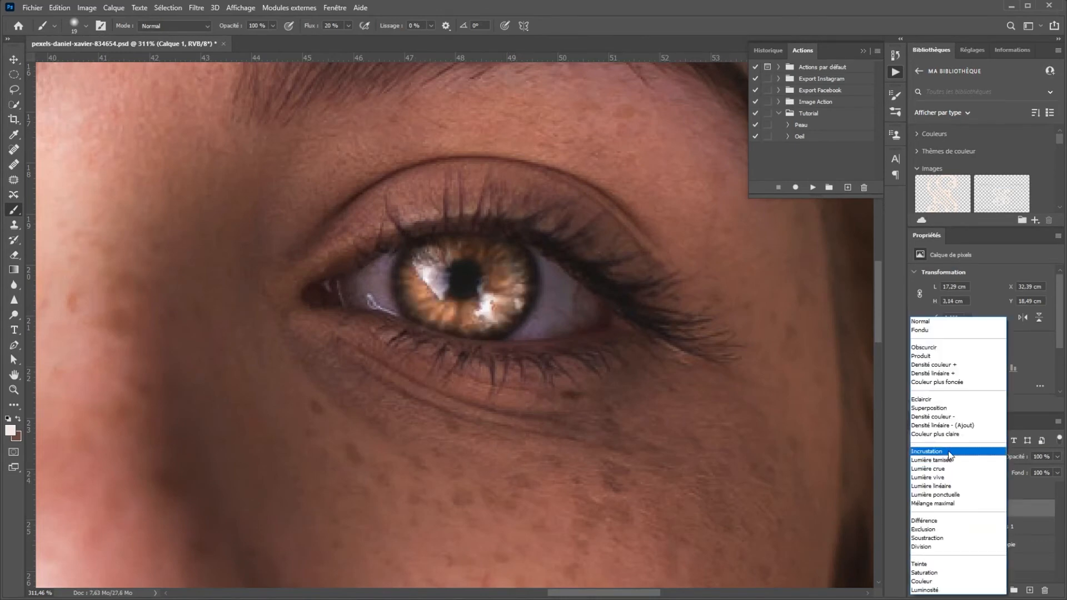
{"action": "left_click", "coordinate": [946, 456]}
{"action": "left_click_drag", "start_coordinate": [350, 316], "coordinate": [709, 321]}
{"action": "scroll", "coordinate": [634, 319], "scroll_direction": "down", "scroll_amount": 3}
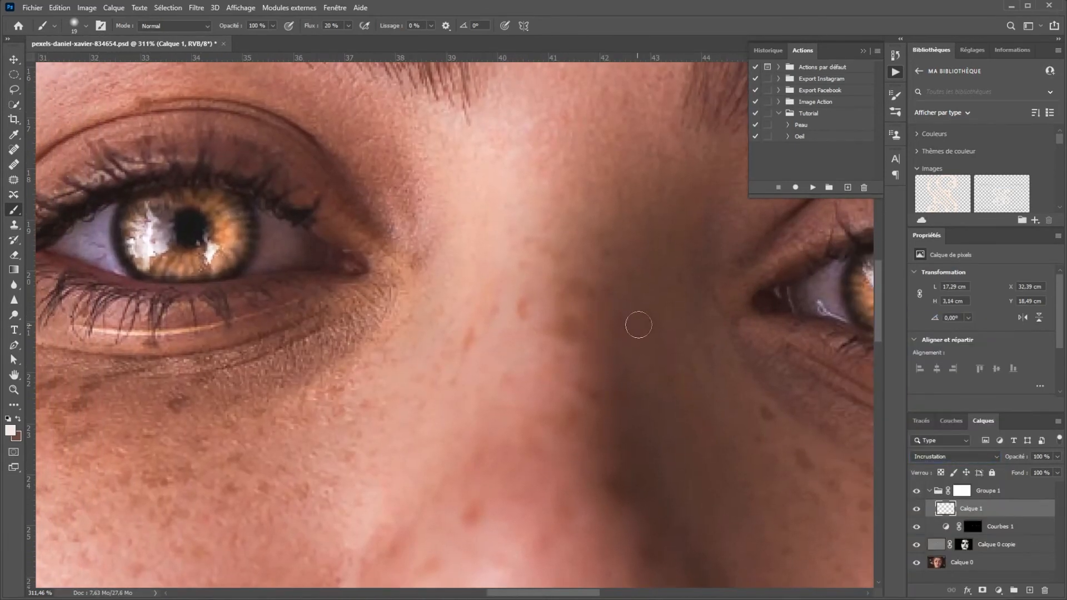
{"action": "scroll", "coordinate": [639, 319], "scroll_direction": "down", "scroll_amount": 2}
{"action": "scroll", "coordinate": [643, 316], "scroll_direction": "down", "scroll_amount": 3}
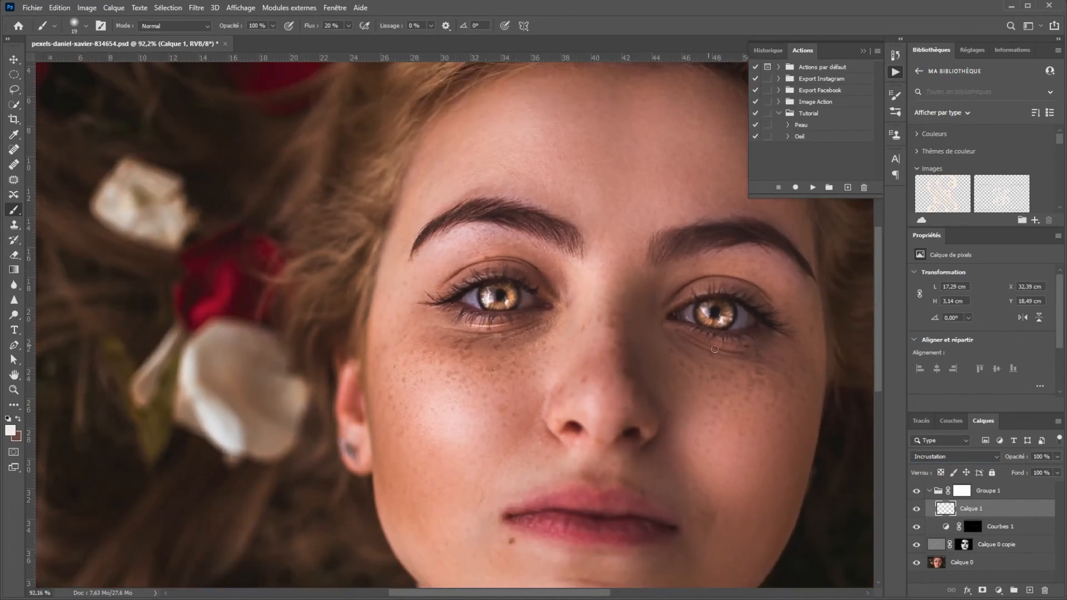
{"action": "scroll", "coordinate": [791, 420], "scroll_direction": "down", "scroll_amount": 2}
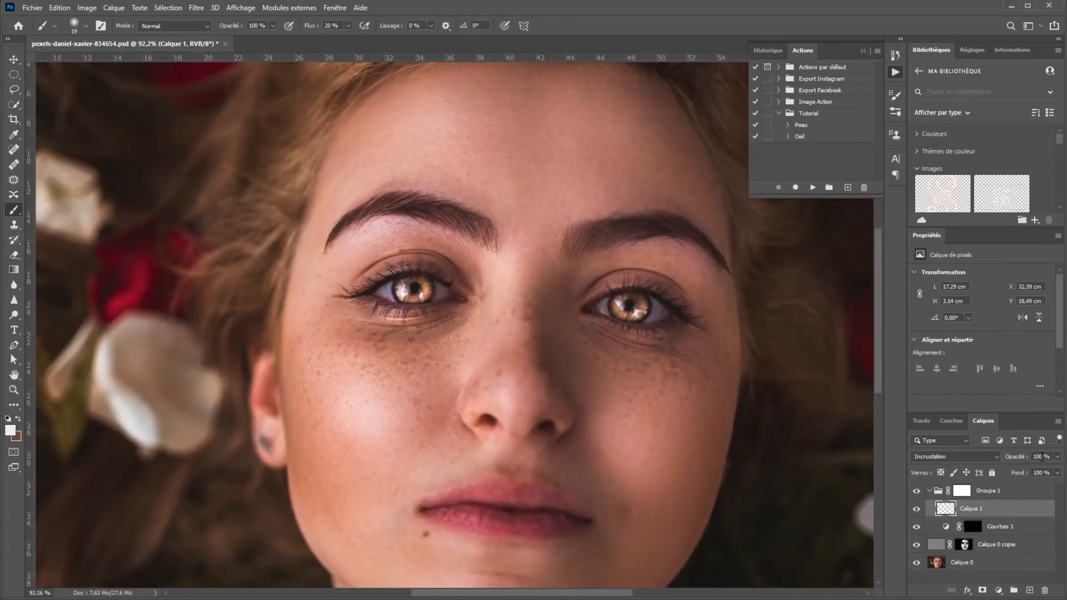
{"action": "left_click", "coordinate": [1048, 456]}
{"action": "type", "text": "25"}
{"action": "key", "text": "Return"}
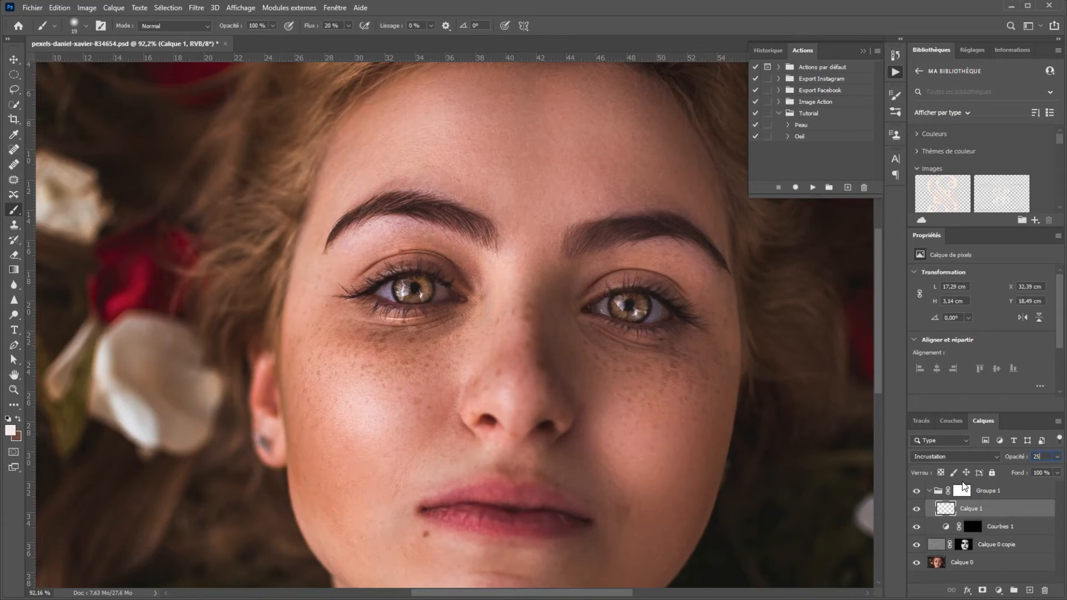
Paint black on the Groupe 1 mask to soften the brightening around both irises, and compare the eyes with and without the group
{"action": "left_click", "coordinate": [960, 490]}
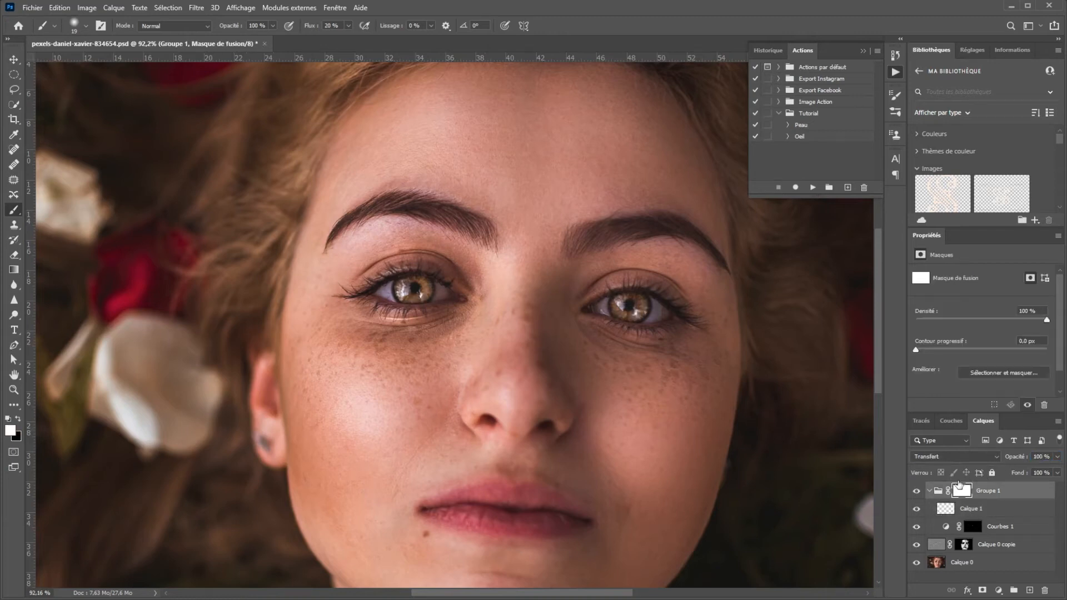
{"action": "left_click", "coordinate": [929, 491]}
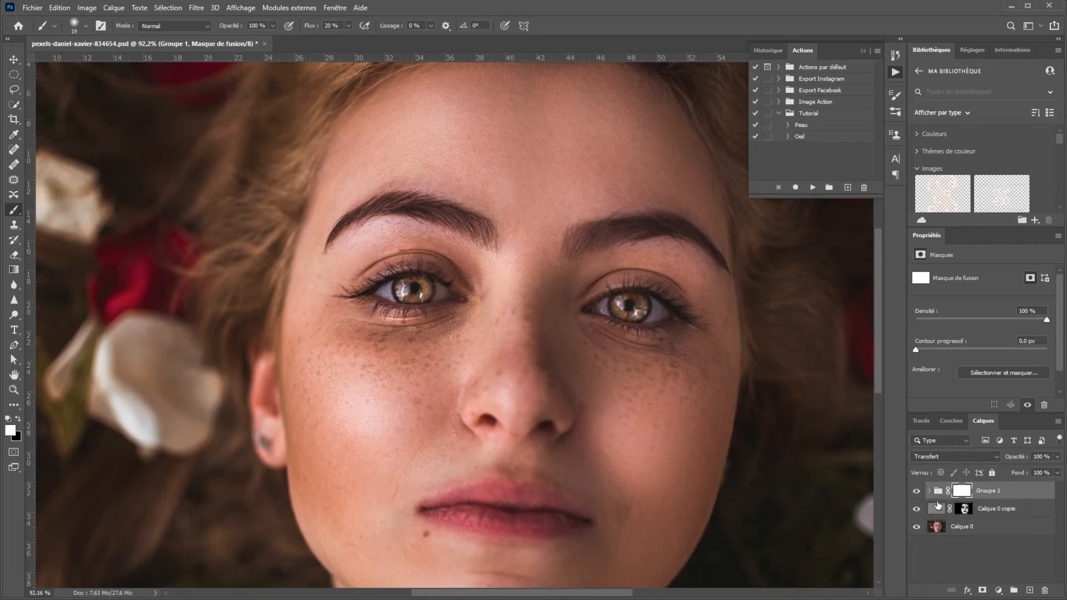
{"action": "key", "text": "x"}
{"action": "mouse_move", "coordinate": [420, 281]}
{"action": "left_mouse_down"}
{"action": "mouse_move", "coordinate": [437, 281]}
{"action": "mouse_move", "coordinate": [417, 245]}
{"action": "mouse_move", "coordinate": [419, 279]}
{"action": "mouse_move", "coordinate": [393, 278]}
{"action": "left_mouse_up"}
{"action": "mouse_move", "coordinate": [608, 301]}
{"action": "left_mouse_down"}
{"action": "mouse_move", "coordinate": [627, 299]}
{"action": "mouse_move", "coordinate": [615, 299]}
{"action": "left_mouse_up"}
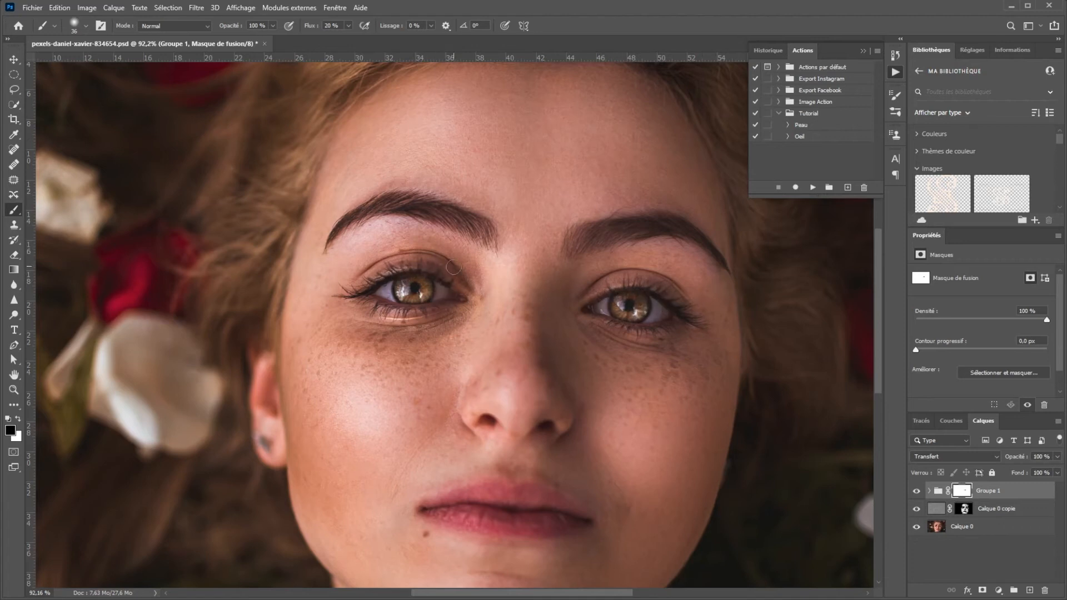
{"action": "left_click_drag", "start_coordinate": [415, 303], "coordinate": [426, 305]}
{"action": "left_click", "coordinate": [916, 491]}
{"action": "left_click", "coordinate": [916, 491]}
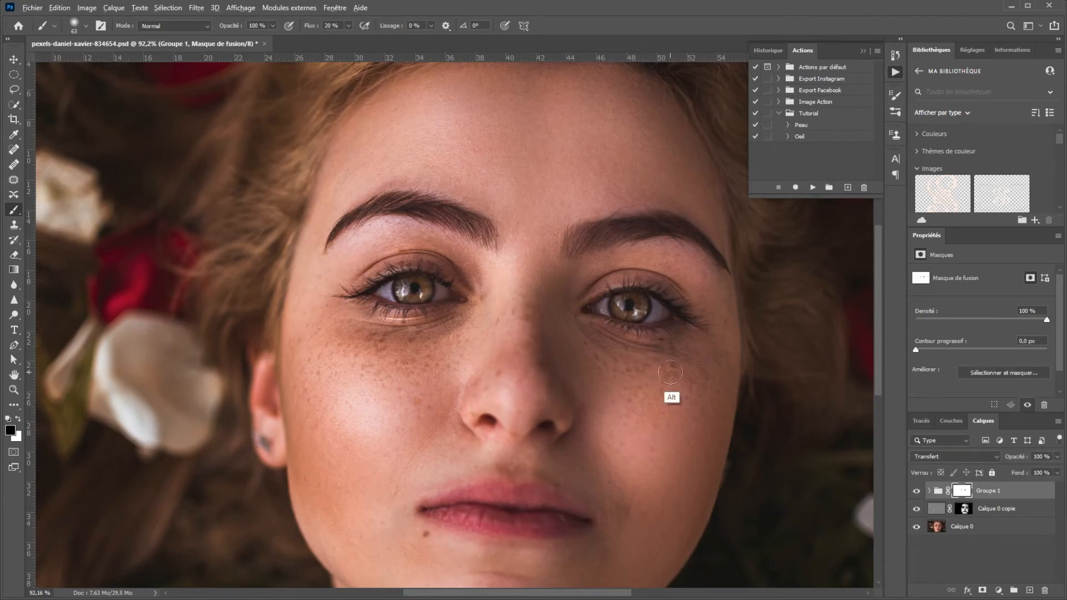
Set the opacity of Groupe 1 to 90% and compare the portrait with and without the group
{"action": "scroll", "coordinate": [674, 398], "scroll_direction": "down", "scroll_amount": 2}
{"action": "left_click", "coordinate": [938, 490]}
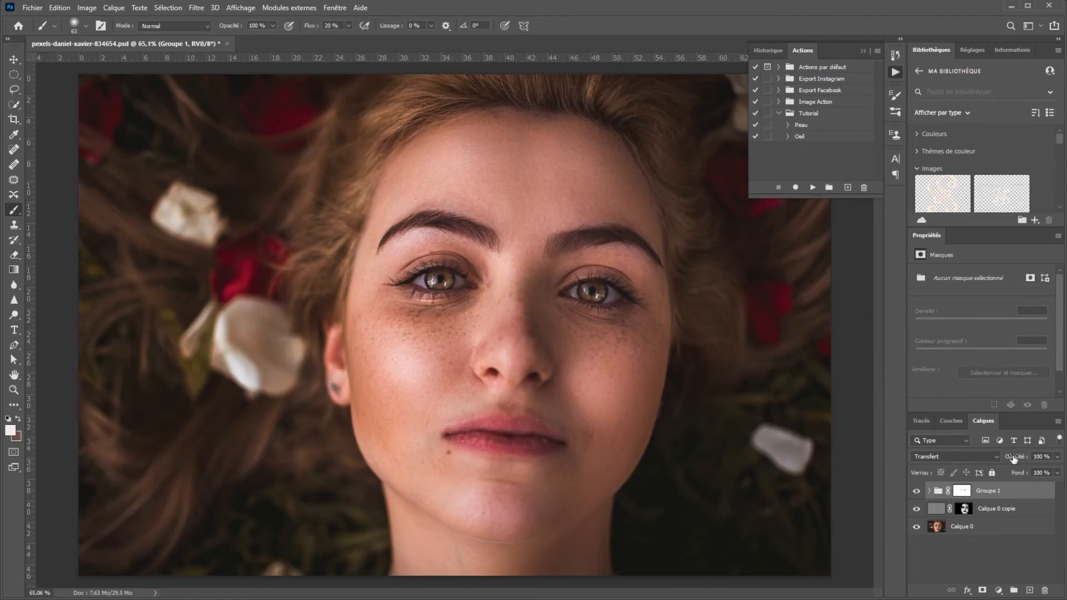
{"action": "type", "text": "90"}
{"action": "key", "text": "Return"}
{"action": "left_click", "coordinate": [917, 492]}
{"action": "left_click", "coordinate": [917, 492]}
Create an action named Netteté in the Actions par défaut set, then stop its recording
{"action": "left_click", "coordinate": [848, 187]}
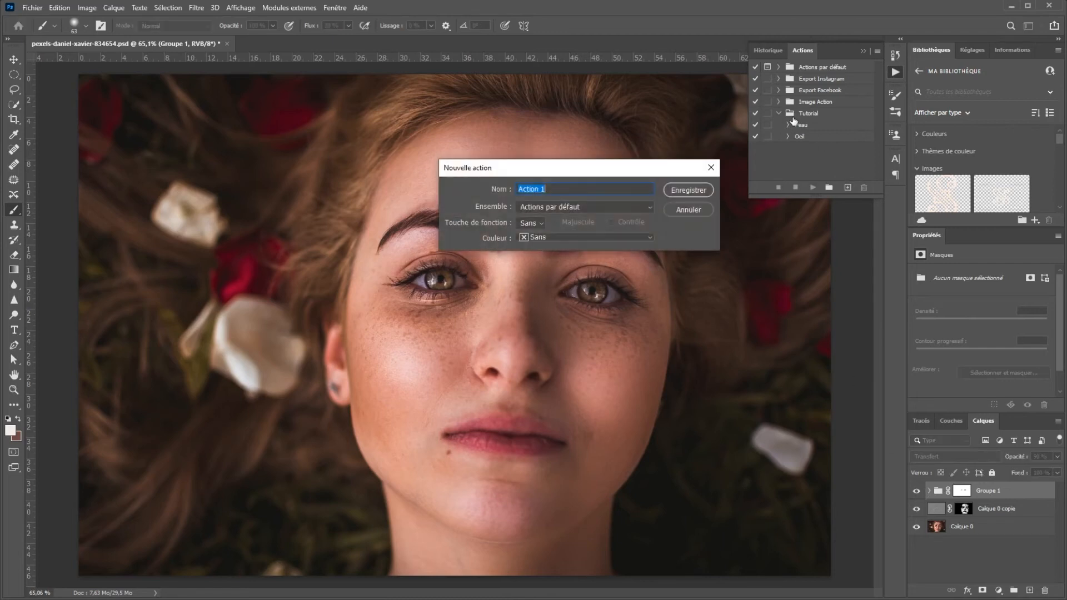
{"action": "type", "text": "Netteté"}
{"action": "key", "text": "Return"}
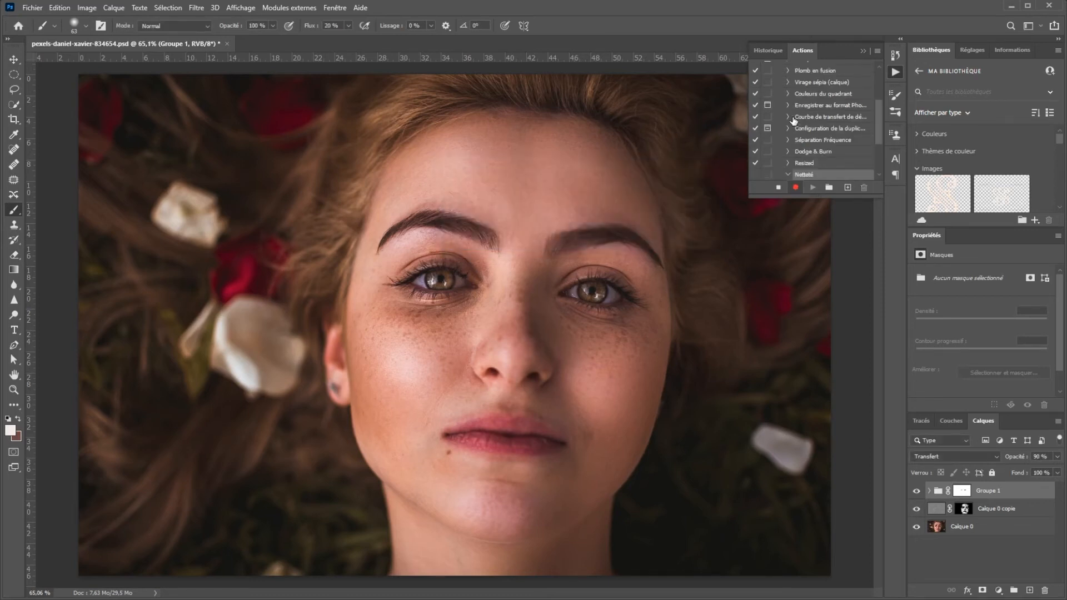
{"action": "left_click", "coordinate": [778, 188]}
{"action": "left_click_drag", "start_coordinate": [875, 134], "coordinate": [876, 149]}
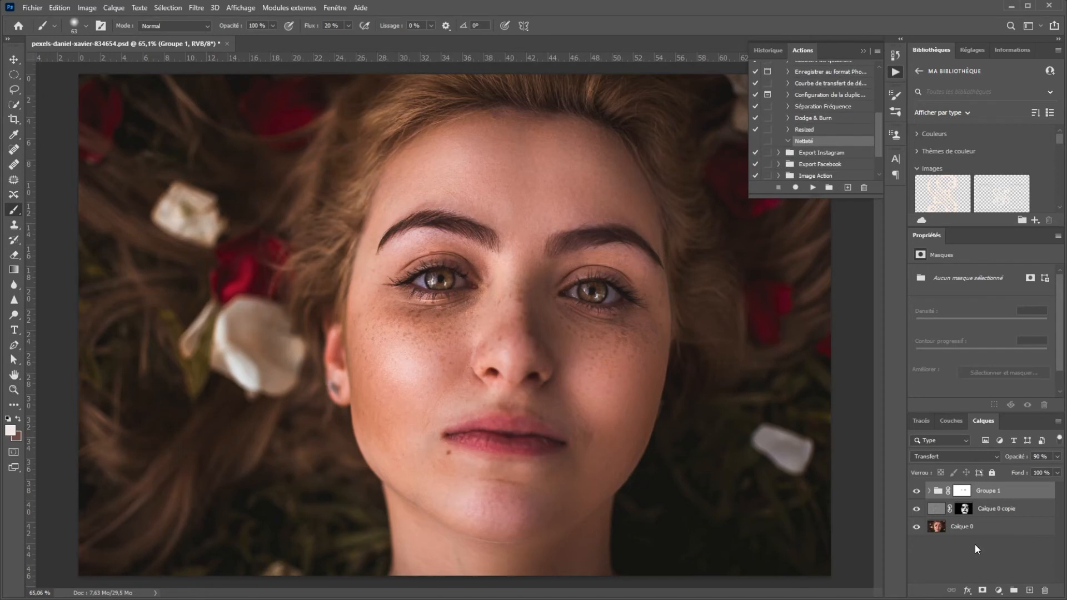
Group Groupe 1, Calque 0 copie and Calque 0 together into a new group
{"action": "left_click", "coordinate": [993, 545]}
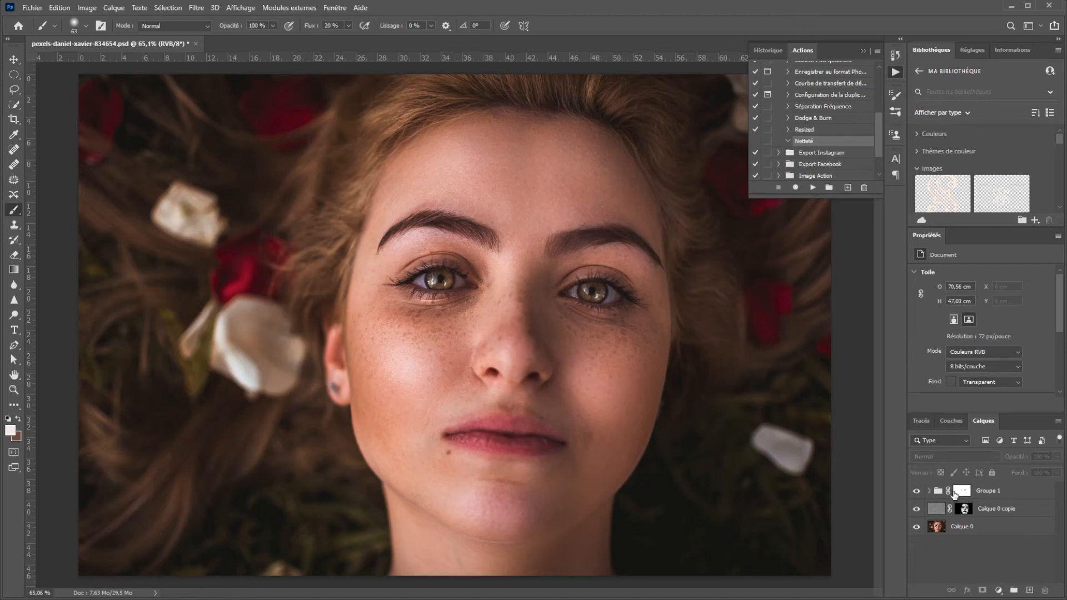
{"action": "left_click", "coordinate": [1014, 492]}
{"action": "left_click", "coordinate": [964, 528], "text": "shift"}
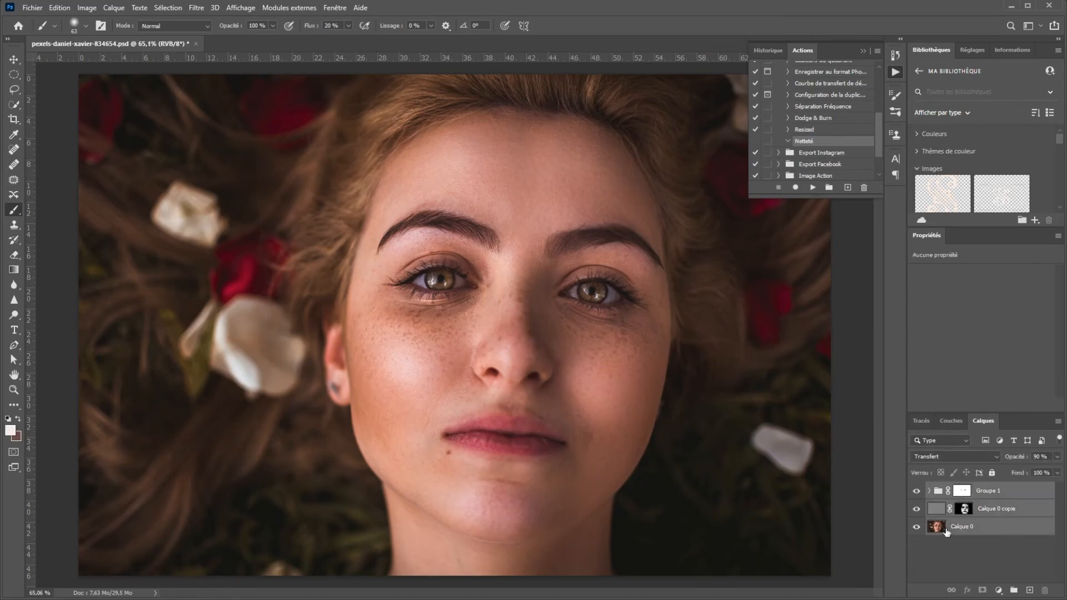
{"action": "left_click_drag", "start_coordinate": [957, 528], "coordinate": [1015, 588]}
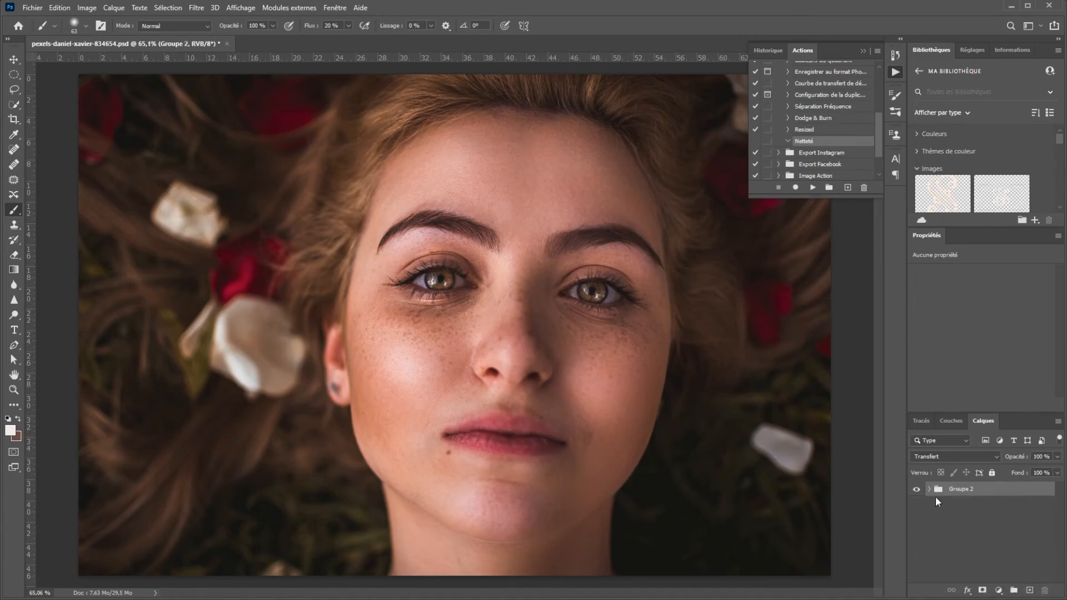
Duplicate Groupe 2 and merge the copy into a single pixel layer above it
{"action": "left_click", "coordinate": [929, 489]}
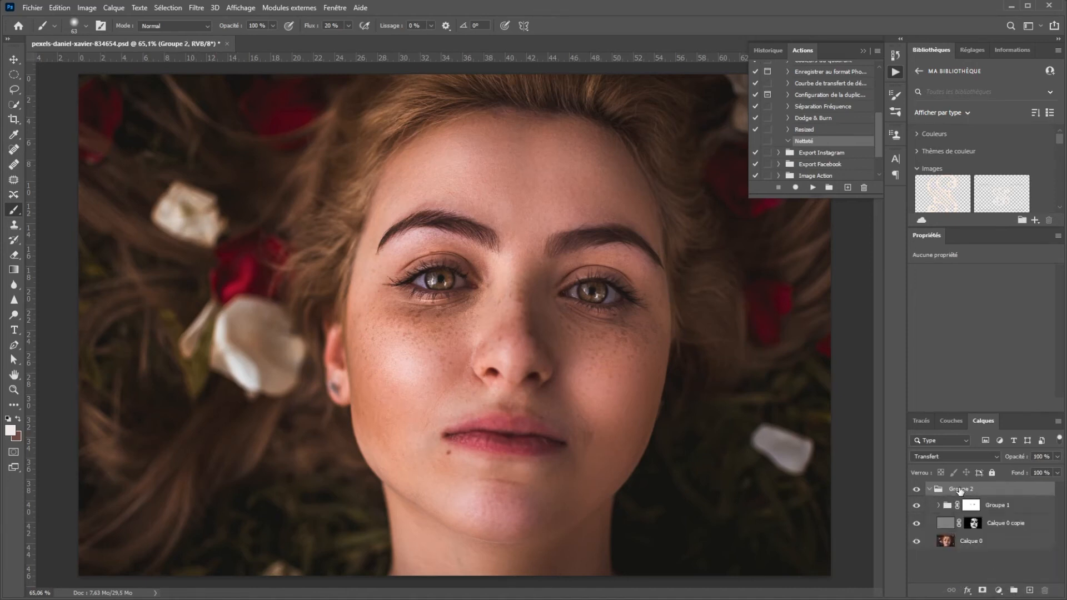
{"action": "left_click_drag", "start_coordinate": [969, 489], "coordinate": [1030, 590]}
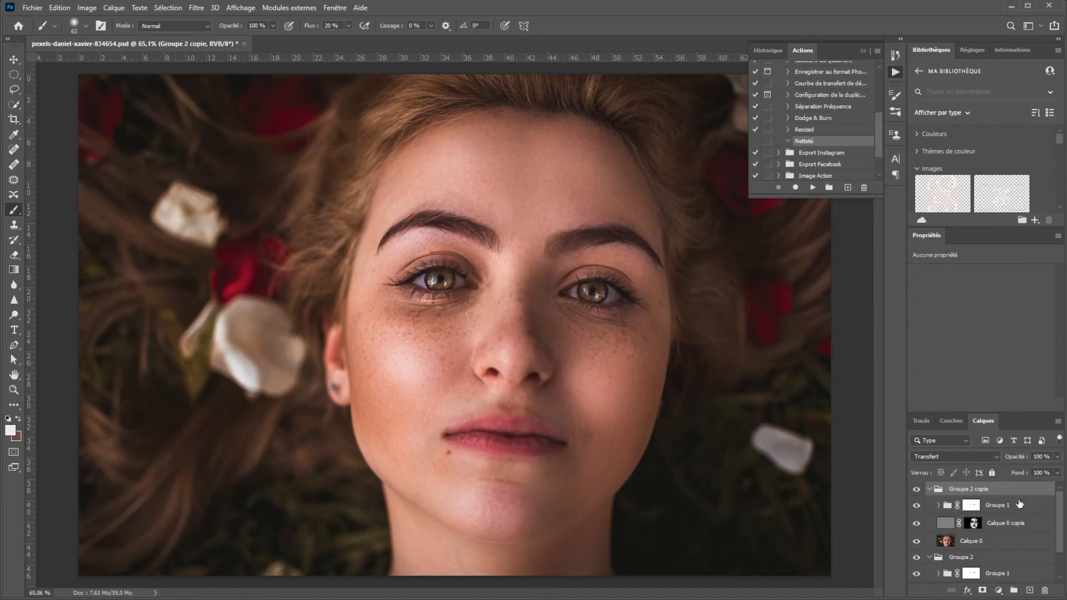
{"action": "right_click", "coordinate": [998, 493]}
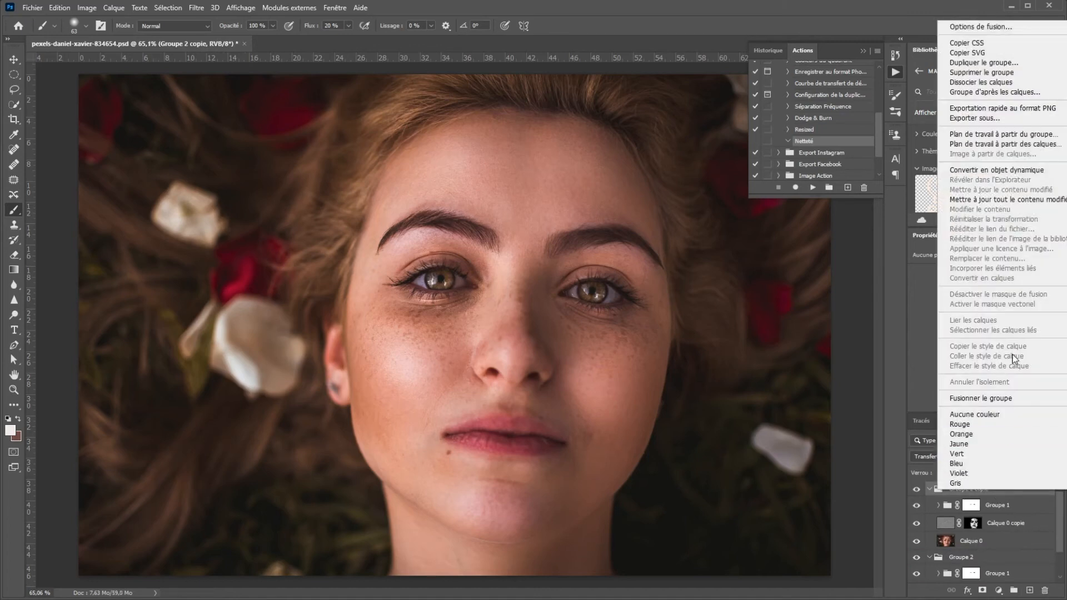
{"action": "left_click", "coordinate": [994, 400]}
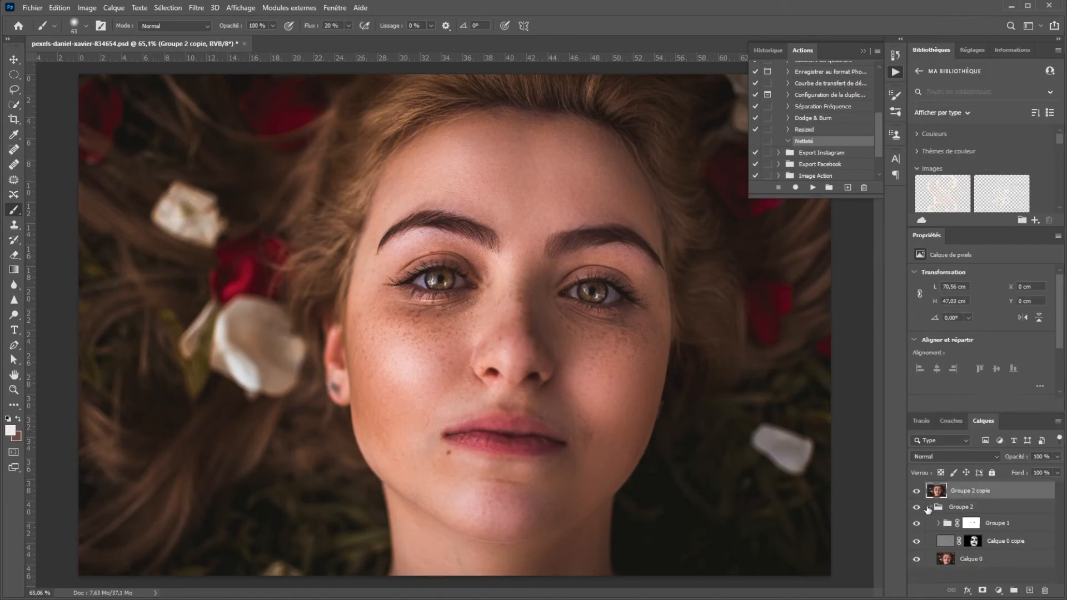
Collapse Groupe 2 and resume recording the Netteté action with the Groupe 2 copie layer selected
{"action": "left_click", "coordinate": [926, 510]}
{"action": "left_click", "coordinate": [928, 507]}
{"action": "left_click", "coordinate": [945, 491]}
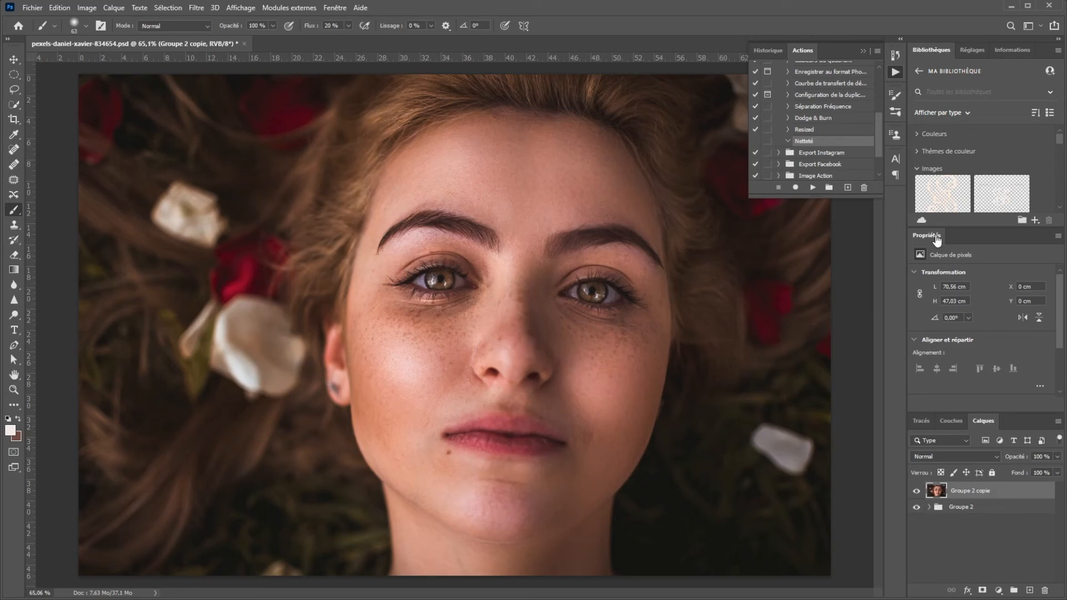
{"action": "left_click", "coordinate": [795, 188]}
Apply Smart Sharpen (Netteté optimisée) to Groupe 2 copie with a gain of 100% and a radius of 1.0 px
{"action": "left_click", "coordinate": [196, 8]}
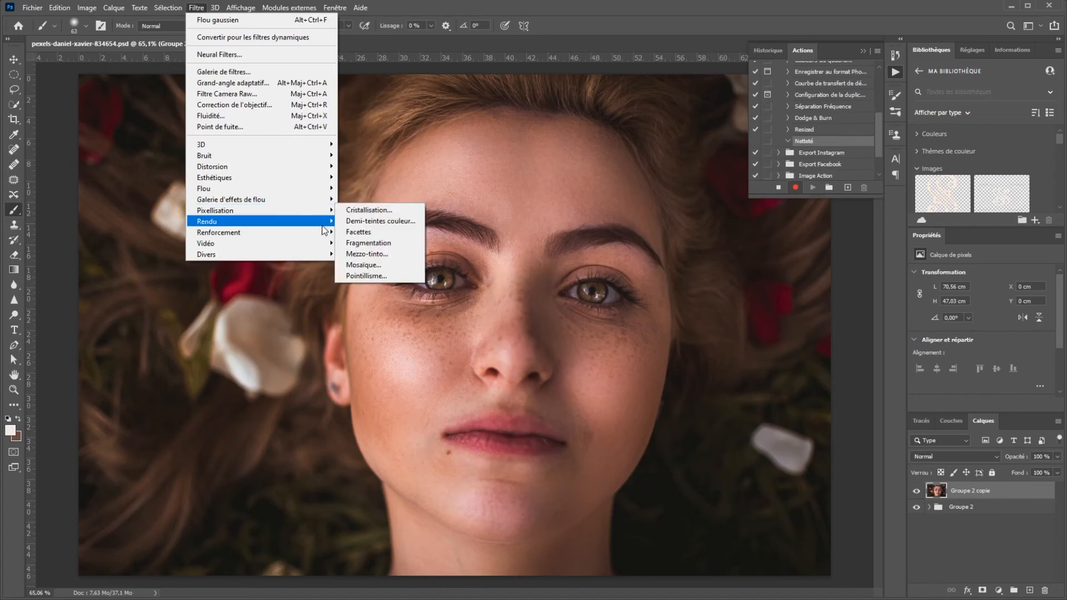
{"action": "mouse_move", "coordinate": [325, 233]}
{"action": "left_click", "coordinate": [390, 264]}
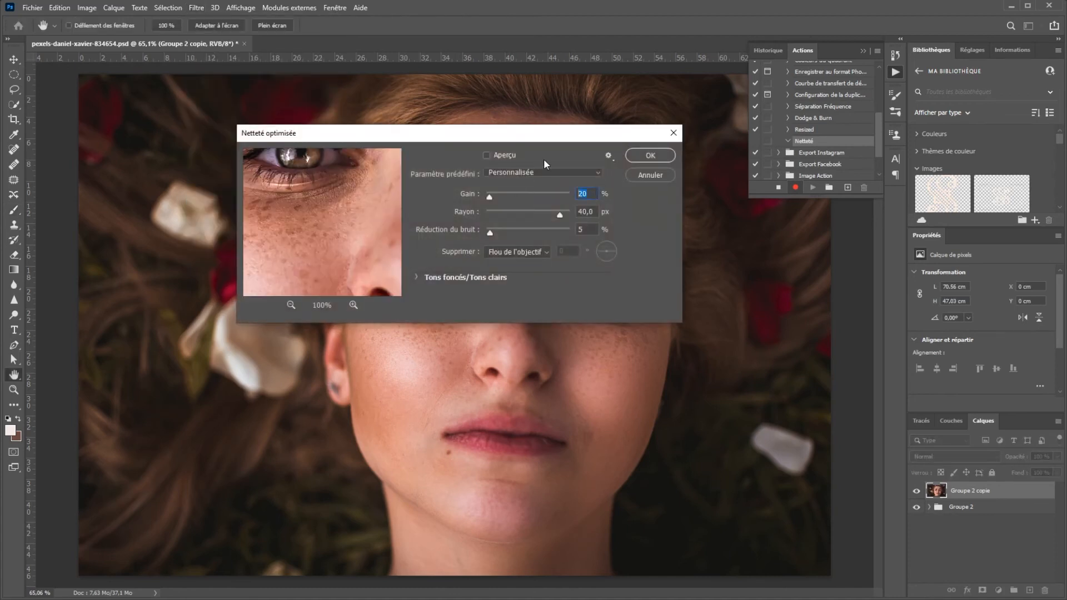
{"action": "type", "text": "100"}
{"action": "key", "text": "Tab"}
{"action": "type", "text": "1"}
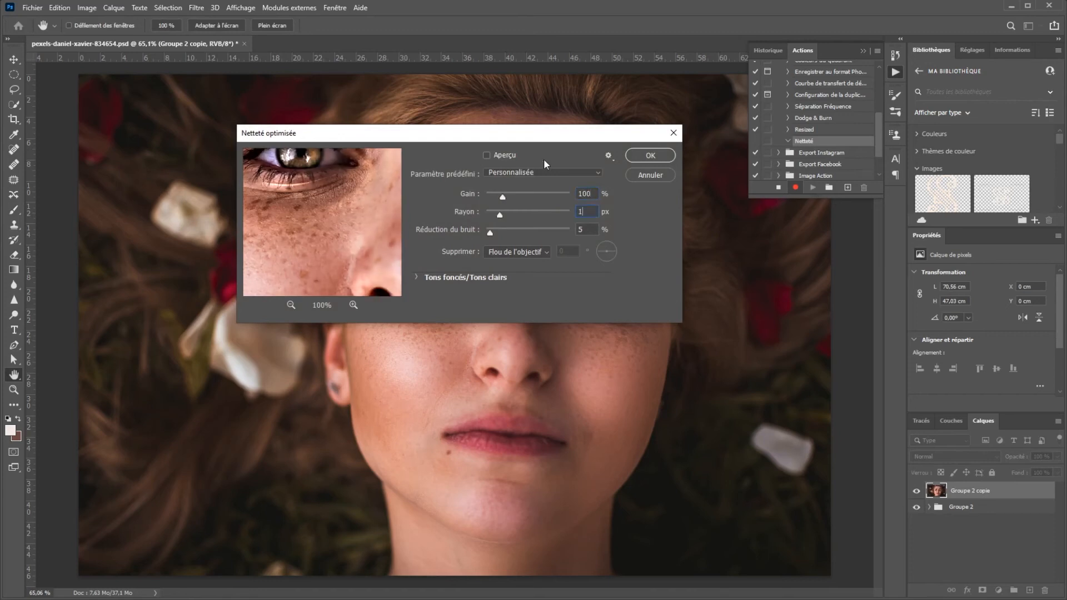
{"action": "left_click", "coordinate": [586, 212]}
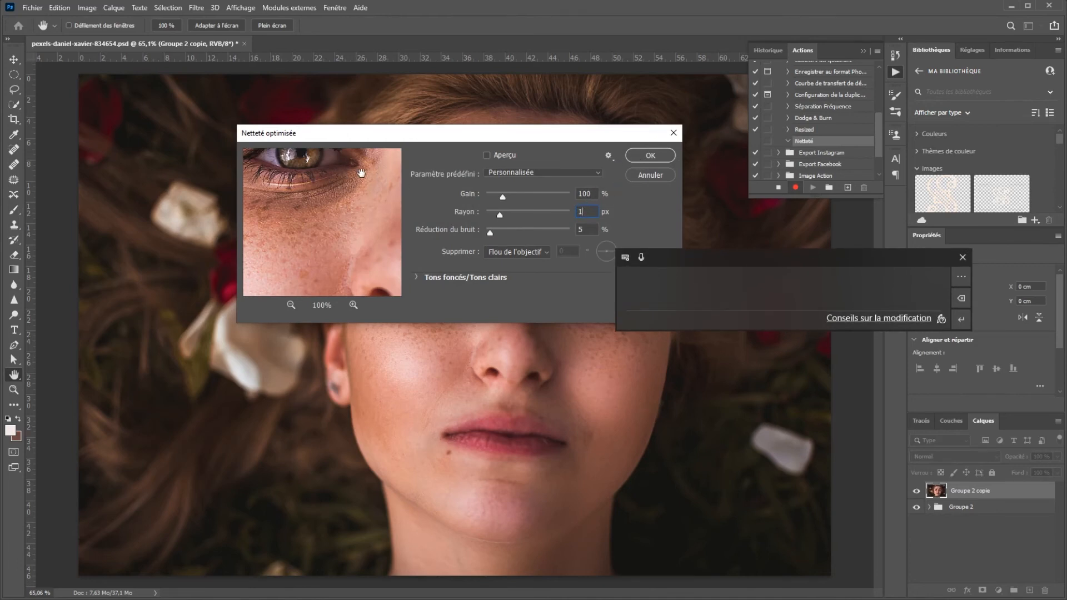
{"action": "left_click_drag", "start_coordinate": [327, 177], "coordinate": [349, 192]}
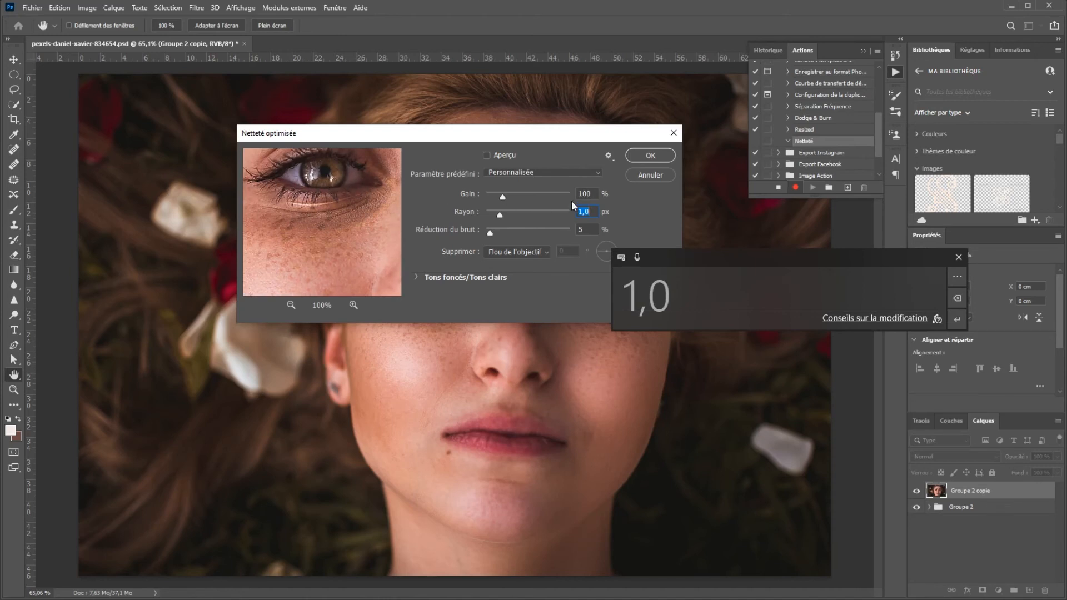
{"action": "left_click", "coordinate": [649, 157]}
{"action": "key", "text": "b"}
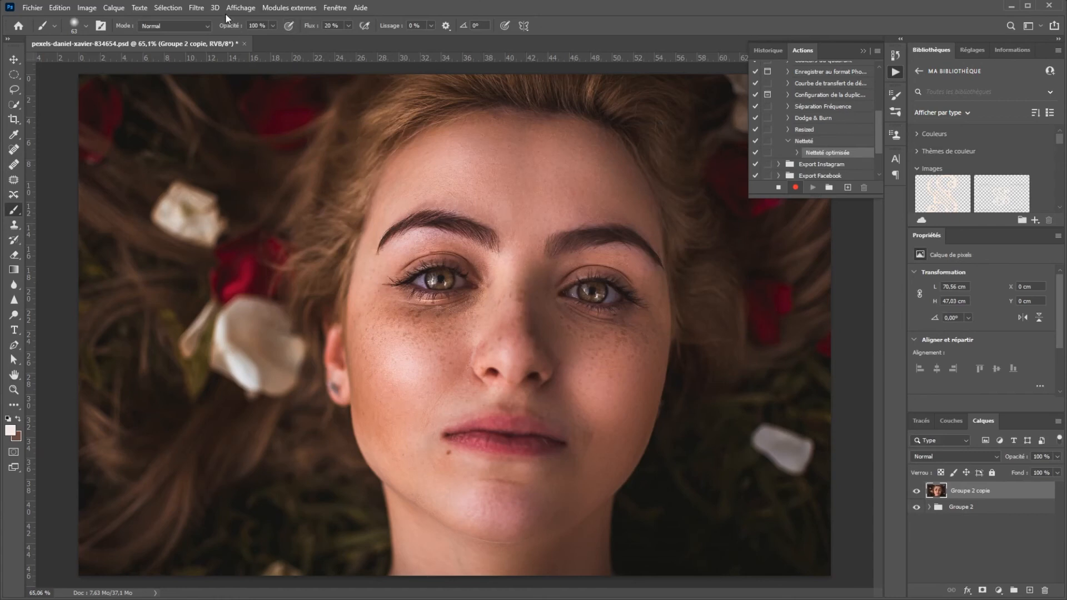
Apply a second Smart Sharpen pass to Groupe 2 copie with a gain of 20% and a radius of 40 px
{"action": "left_click", "coordinate": [199, 12]}
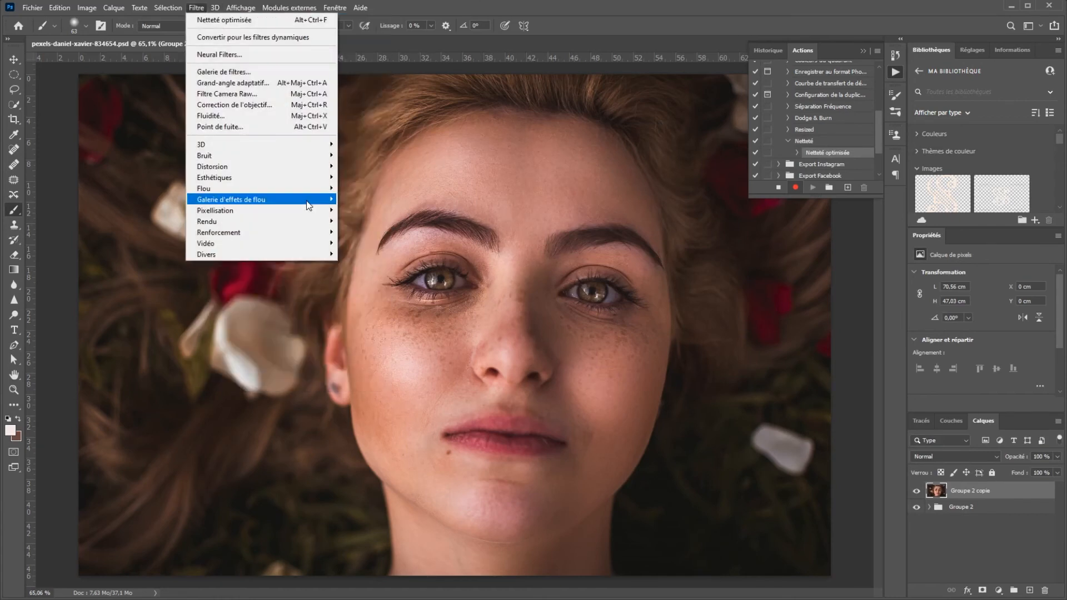
{"action": "mouse_move", "coordinate": [310, 237]}
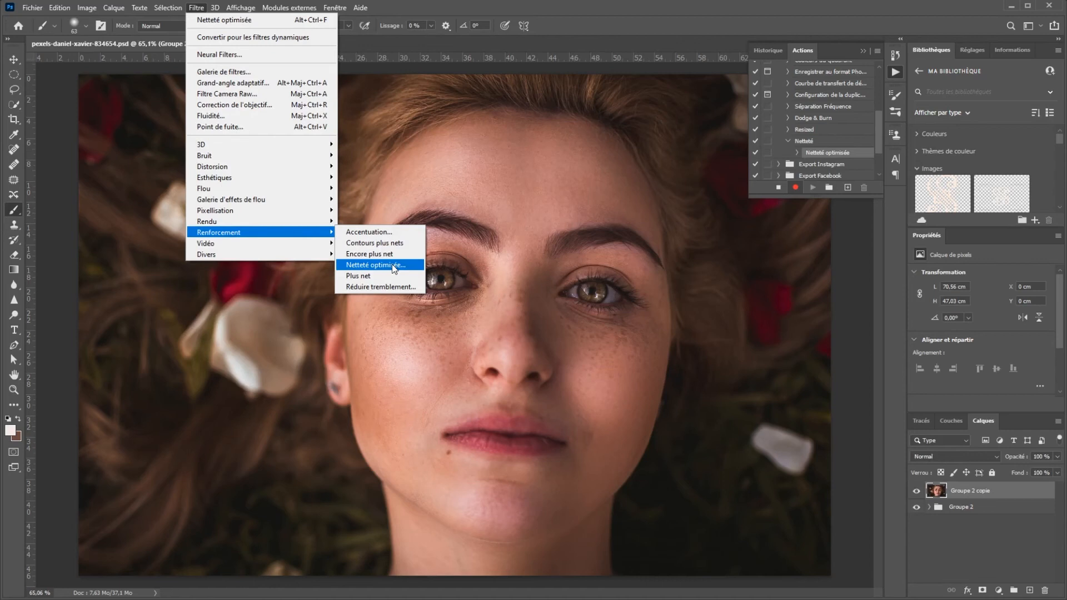
{"action": "left_click", "coordinate": [392, 265]}
{"action": "double_click", "coordinate": [591, 196]}
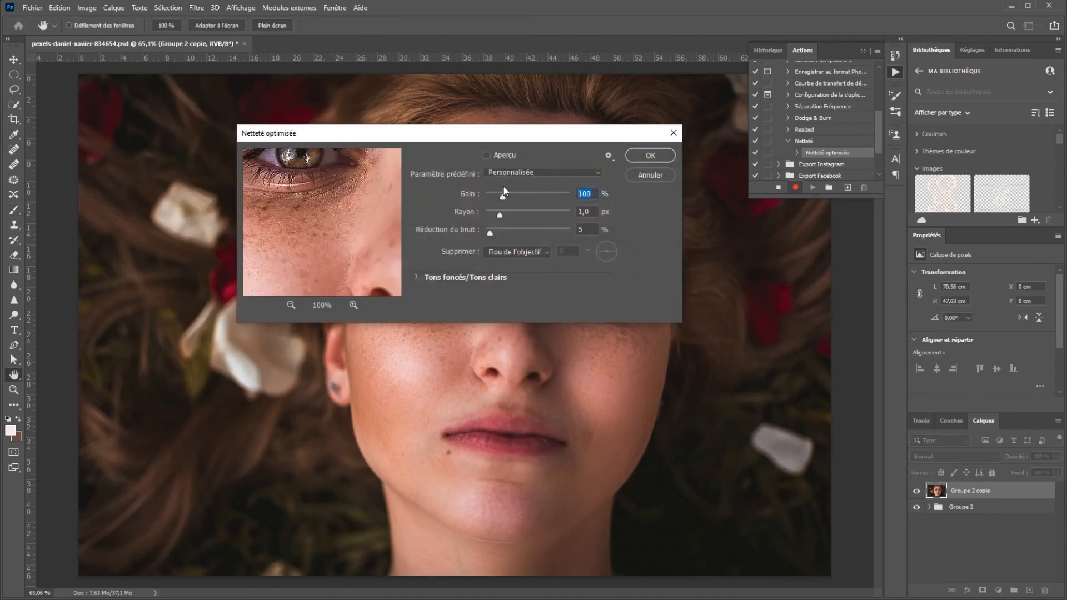
{"action": "type", "text": "20"}
{"action": "key", "text": "Tab"}
{"action": "type", "text": "40"}
{"action": "key", "text": "Tab"}
{"action": "left_click", "coordinate": [652, 157]}
{"action": "key", "text": "b"}
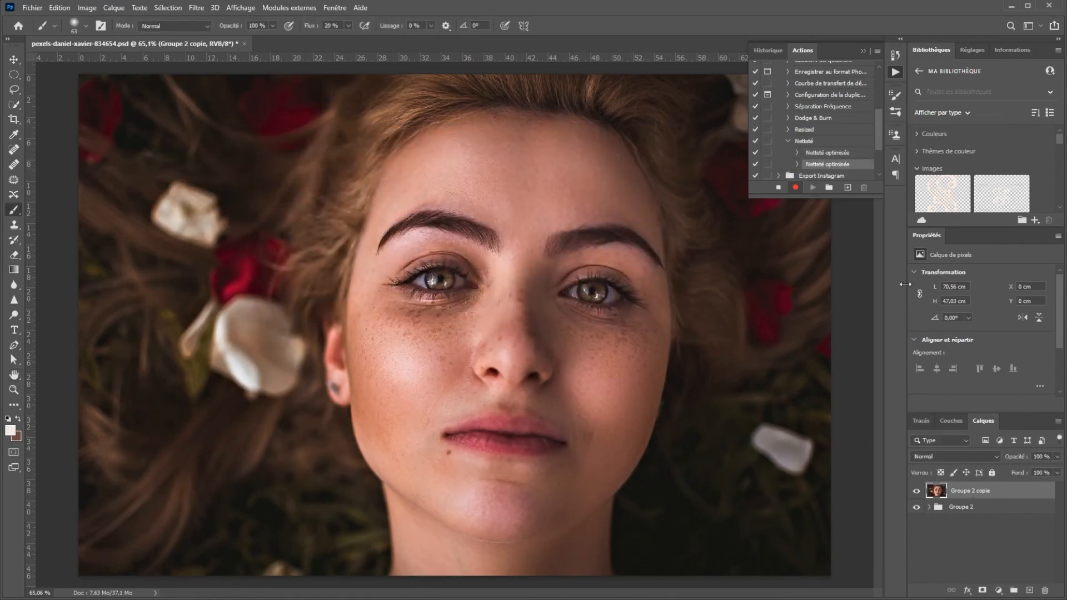
Stop the recording and move the Netteté action into the Tutorial set
{"action": "left_click", "coordinate": [779, 188]}
{"action": "left_click", "coordinate": [788, 141]}
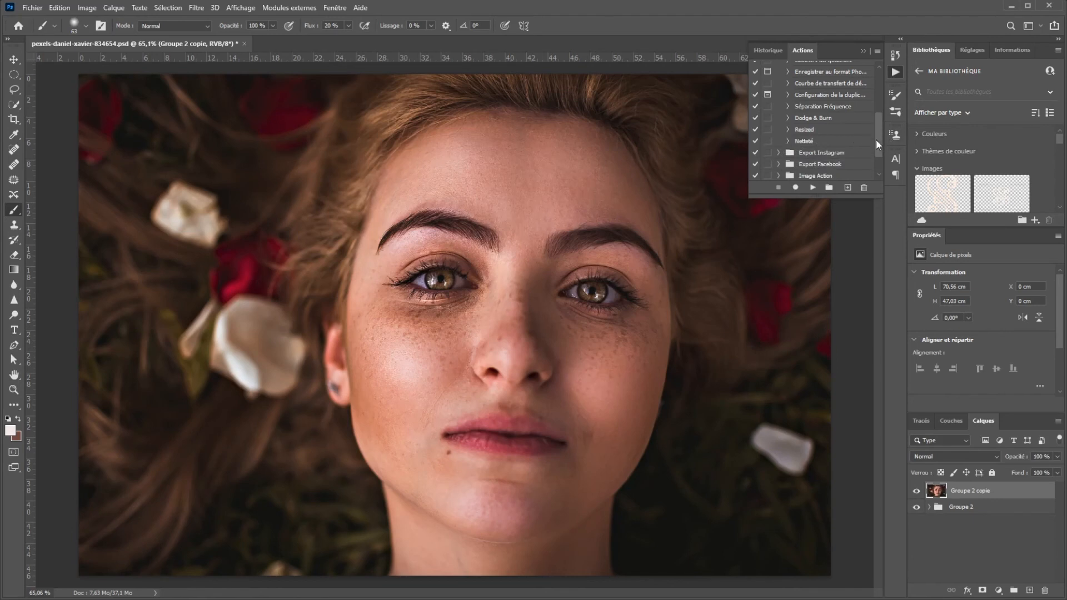
{"action": "scroll", "coordinate": [875, 139], "scroll_direction": "down", "scroll_amount": 2}
{"action": "left_click_drag", "start_coordinate": [802, 108], "coordinate": [806, 156]}
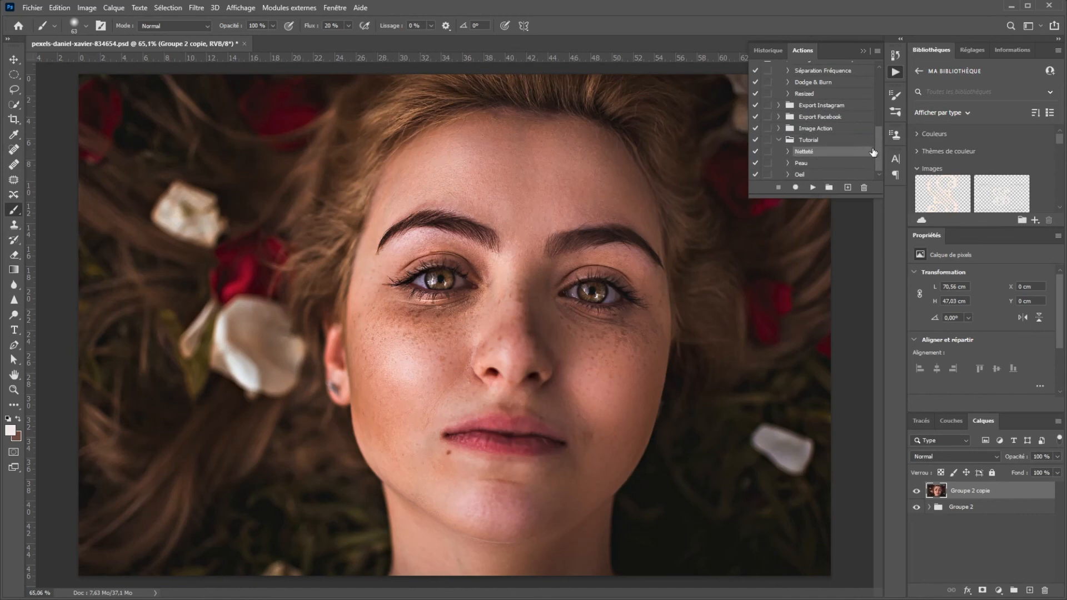
Collapse the Actions par défaut set and place Netteté below the Oeil action in the Tutorial set
{"action": "scroll", "coordinate": [878, 143], "scroll_direction": "up", "scroll_amount": 3}
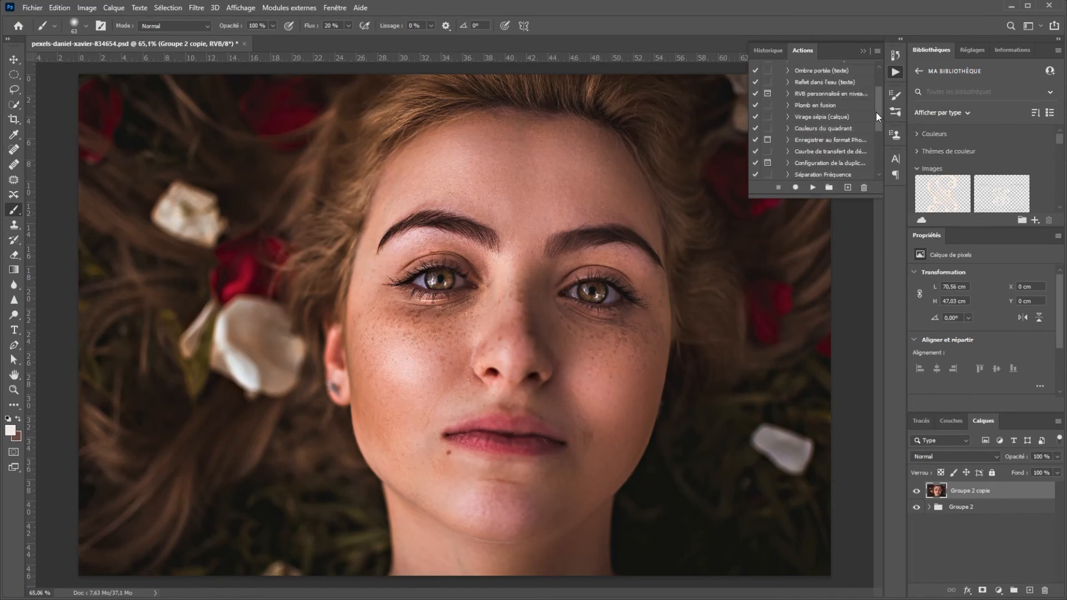
{"action": "scroll", "coordinate": [878, 112], "scroll_direction": "up", "scroll_amount": 2}
{"action": "left_click", "coordinate": [778, 66]}
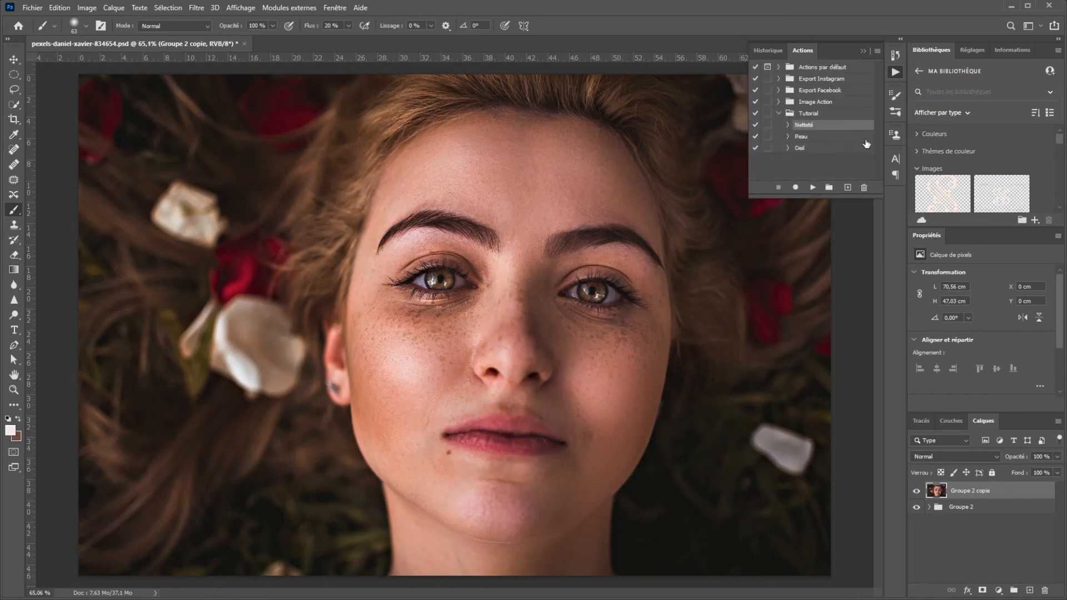
{"action": "left_click", "coordinate": [806, 148]}
{"action": "left_click_drag", "start_coordinate": [806, 127], "coordinate": [808, 156]}
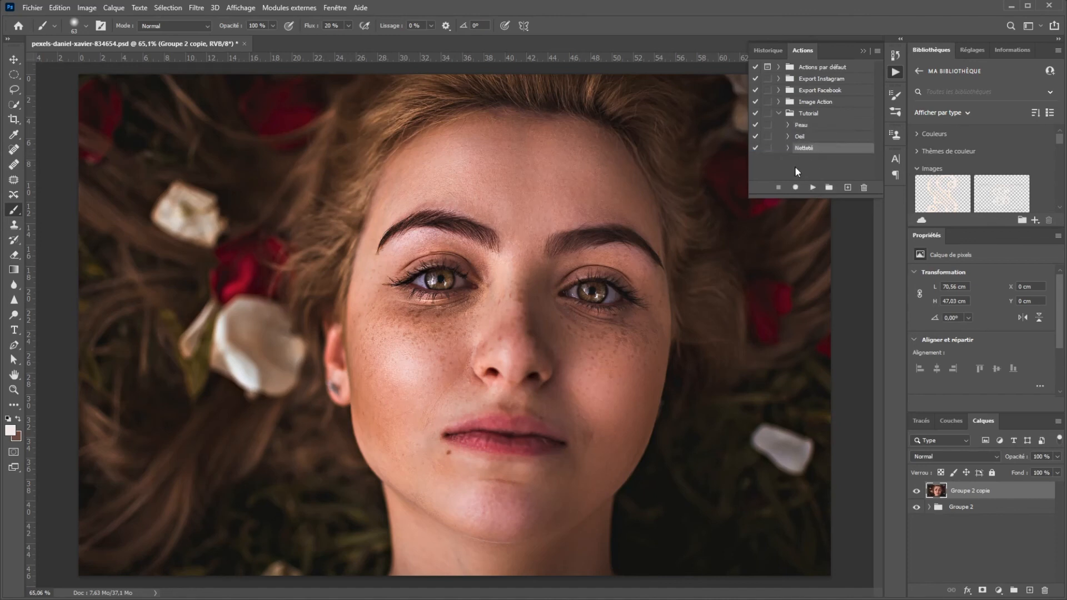
{"action": "left_click", "coordinate": [797, 171]}
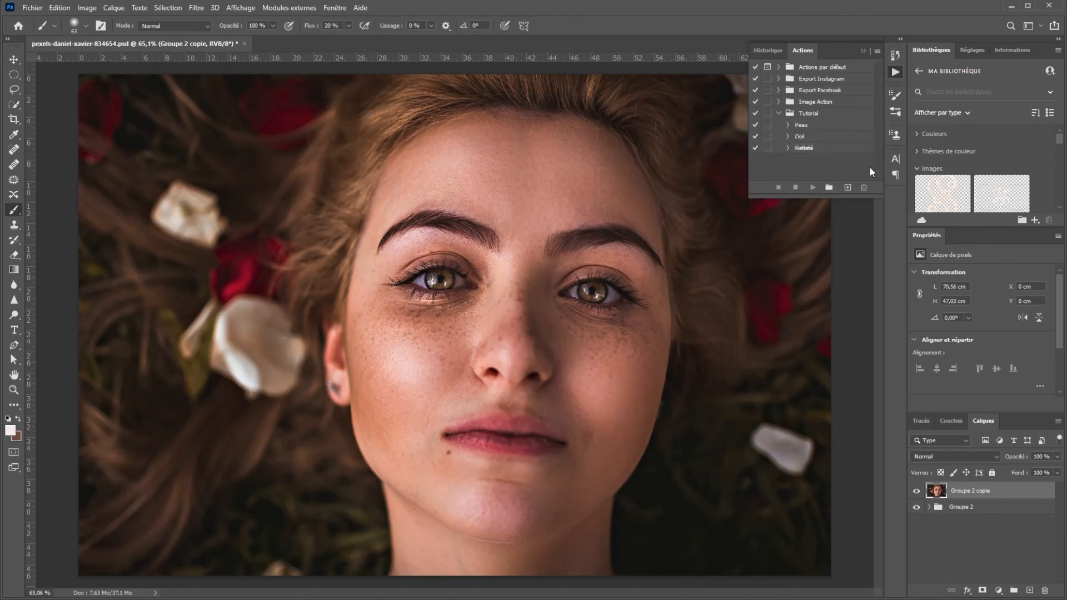
Compare the portrait with and without the sharpened Groupe 2 copie layer, leaving the layer visible
{"action": "left_click", "coordinate": [929, 508]}
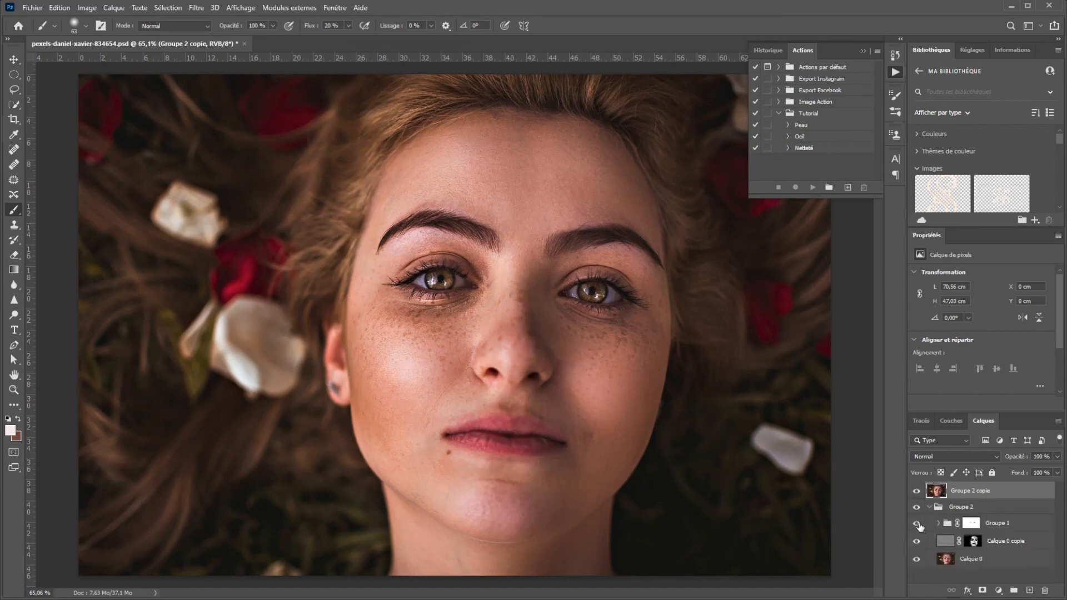
{"action": "left_click", "coordinate": [929, 508]}
{"action": "left_click", "coordinate": [916, 491]}
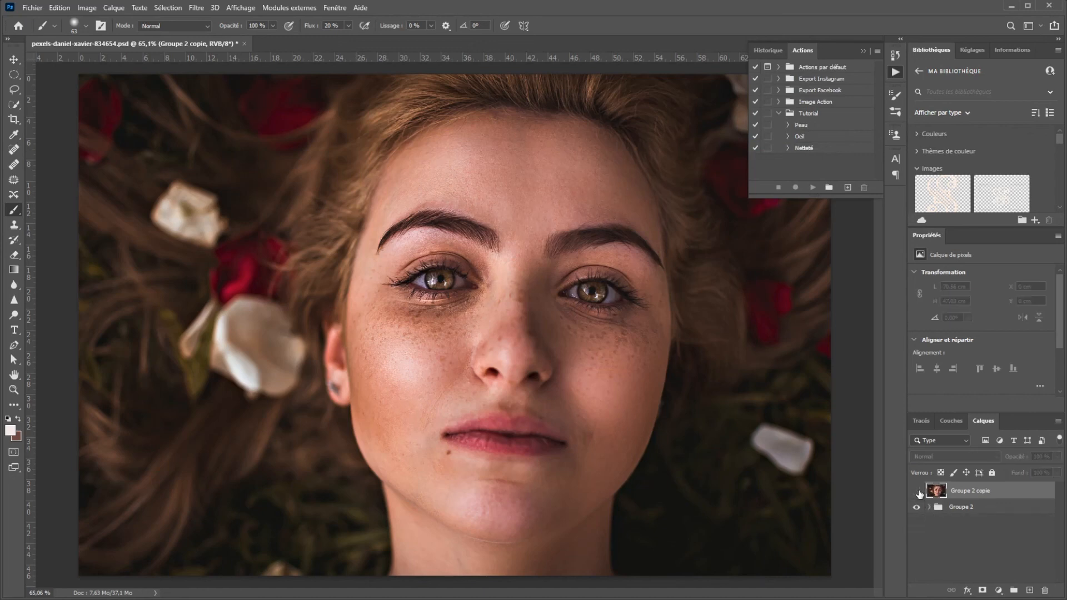
{"action": "left_click", "coordinate": [916, 492]}
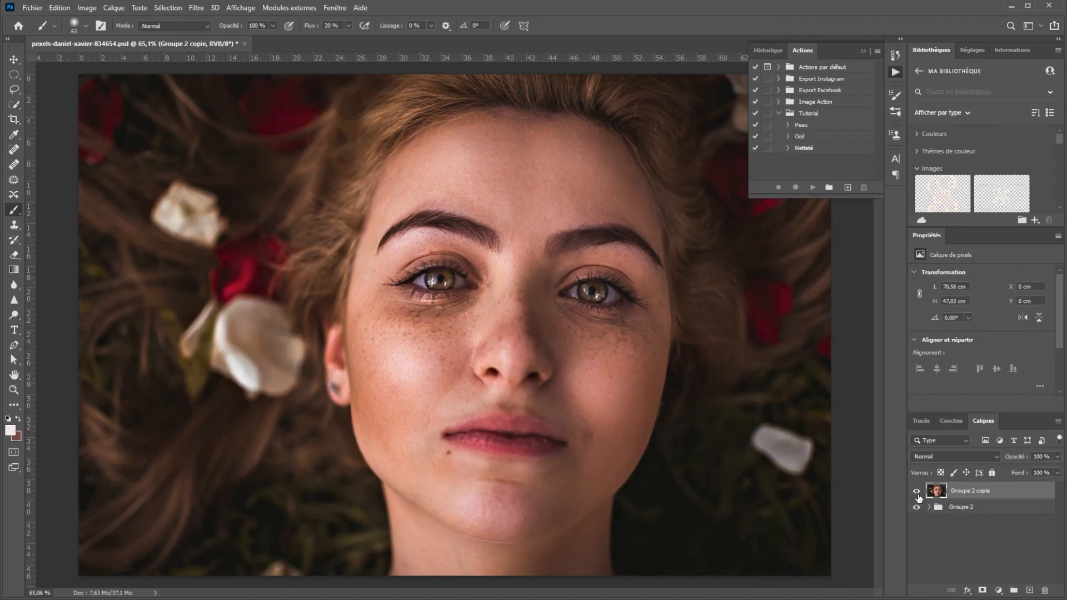
{"action": "left_click", "coordinate": [918, 493]}
{"action": "left_click", "coordinate": [917, 493]}
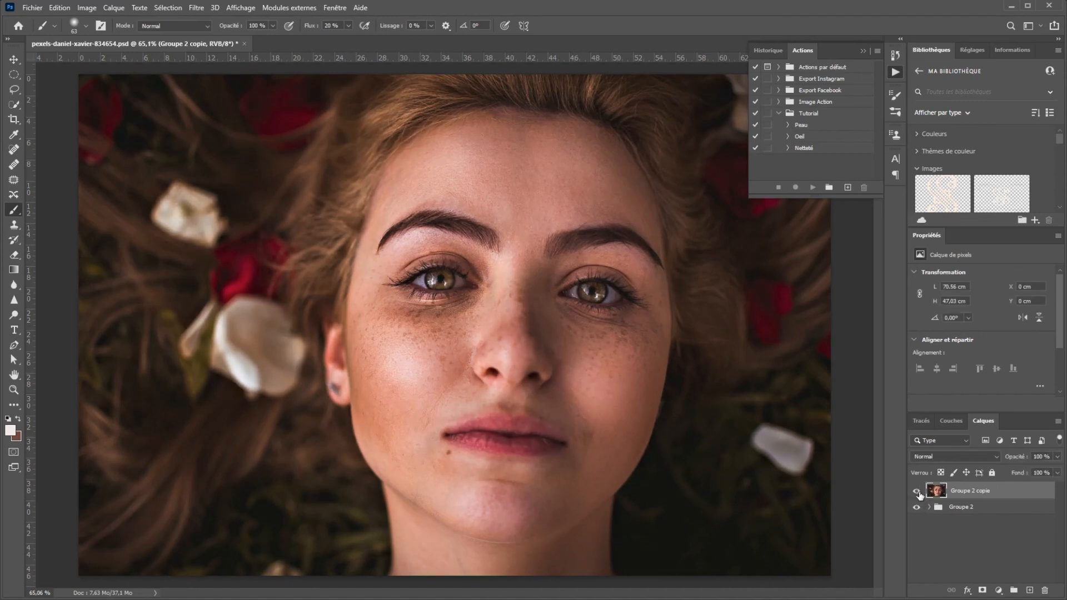